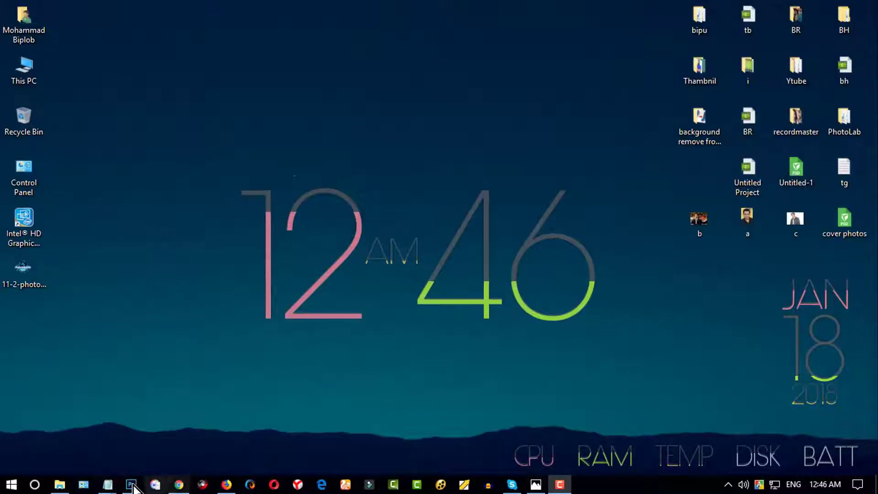
# - Bring the Photoshop window showing the c.jpg portrait to the front from the taskbar
pyautogui.click(135, 484)
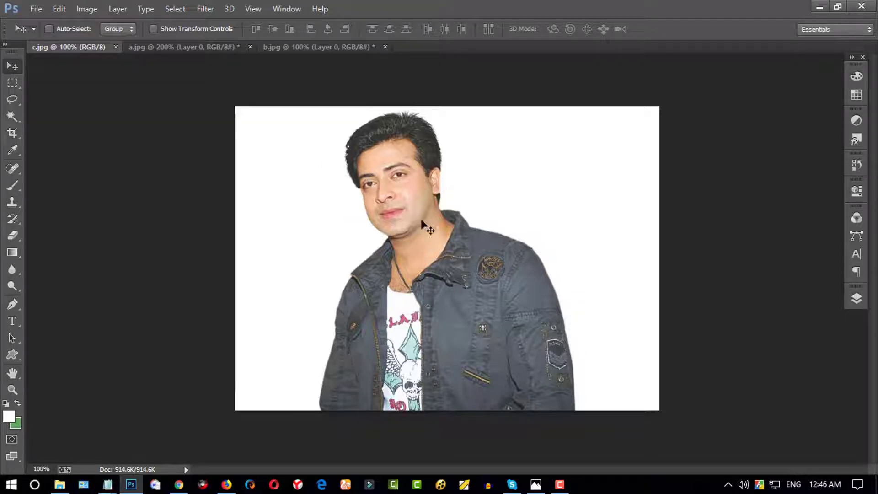
# - Look over the a.jpg and b.jpg photos, then return to c.jpg with its Layers list showing
pyautogui.click(167, 47)
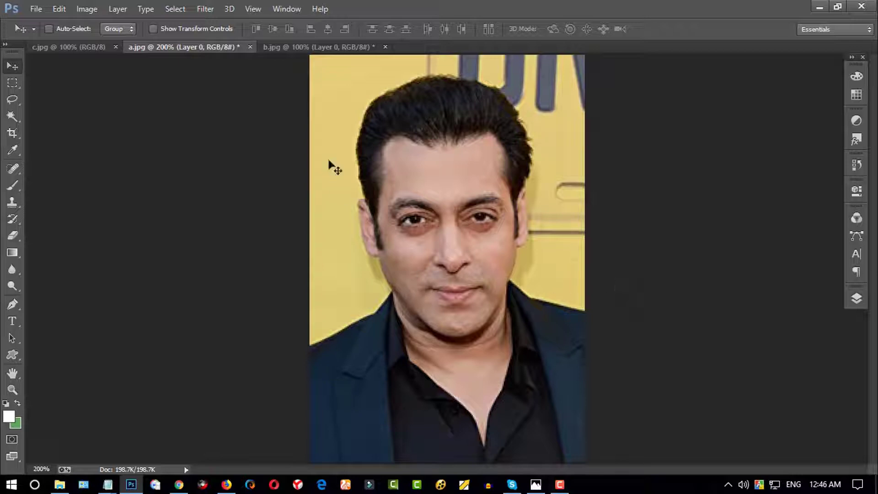
pyautogui.click(315, 48)
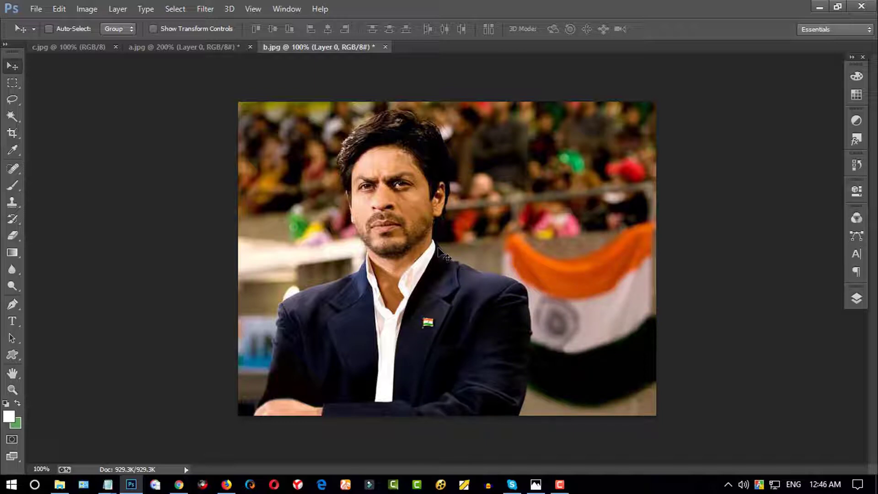
pyautogui.click(68, 47)
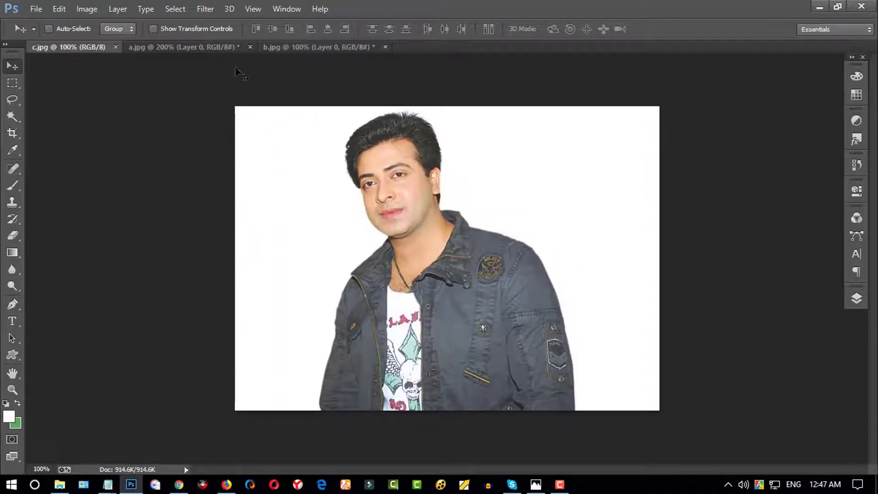
pyautogui.click(192, 48)
pyautogui.click(295, 47)
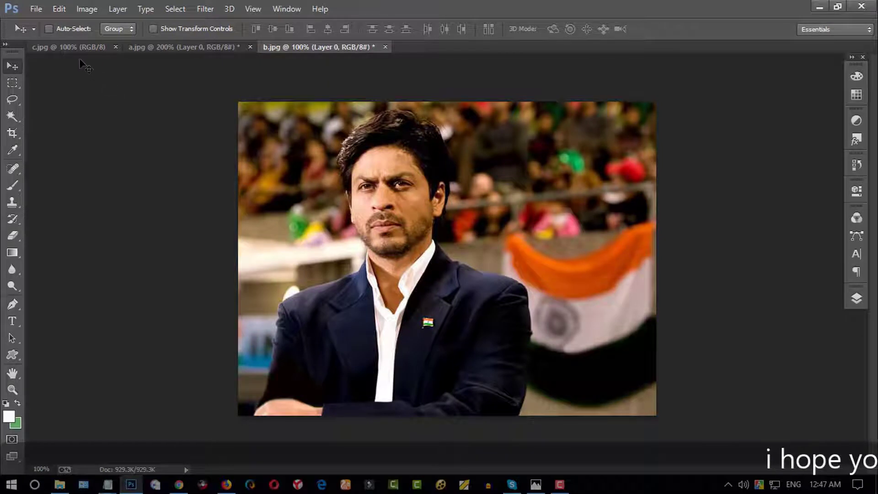
pyautogui.click(74, 48)
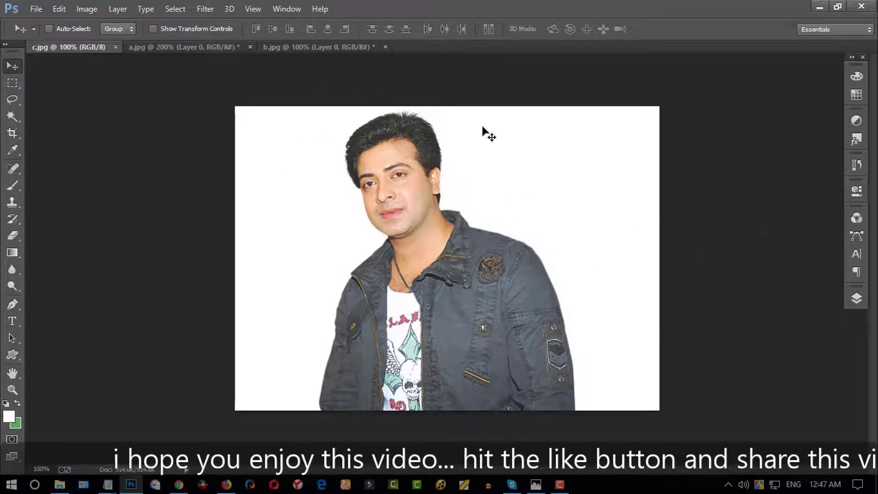
pyautogui.click(856, 298)
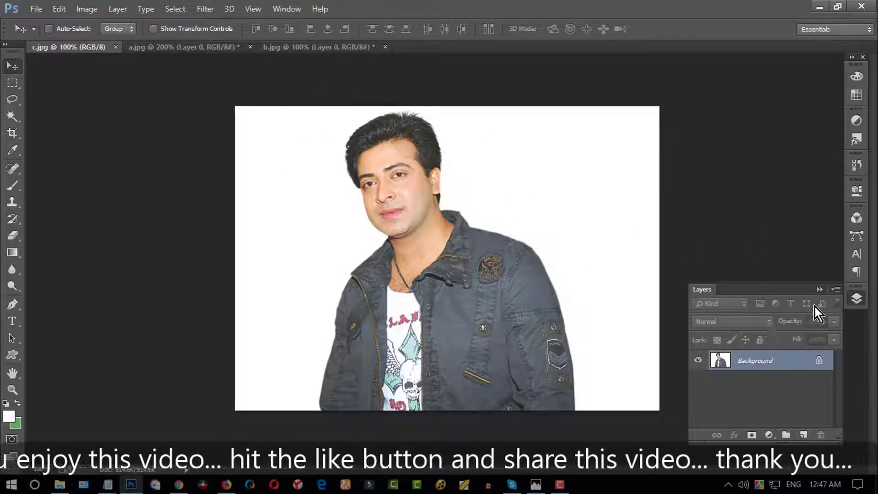
# - Unlock c.jpg's Background as Layer 0 and place a new empty Layer 1 beneath it
pyautogui.click(856, 298)
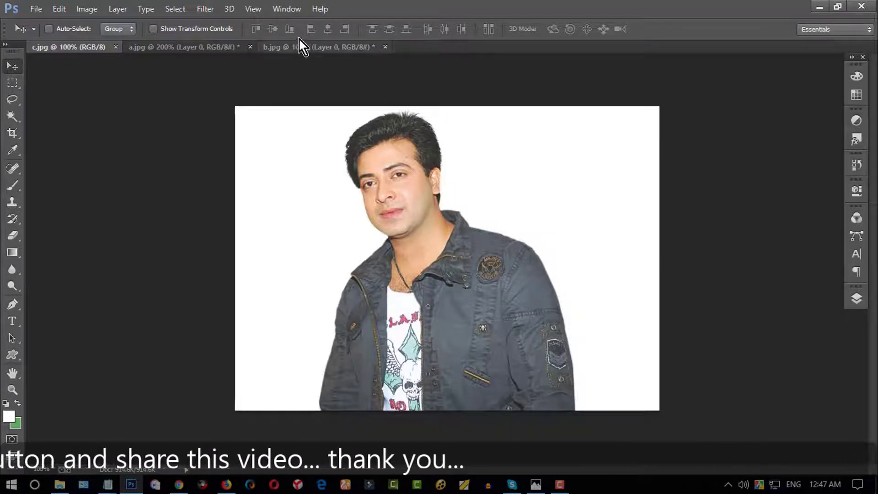
pyautogui.click(284, 9)
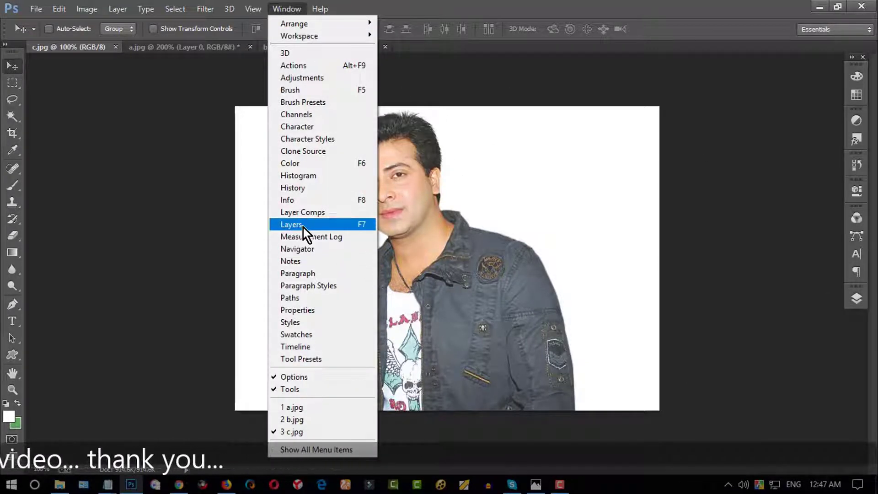
pyautogui.click(303, 225)
pyautogui.click(820, 360)
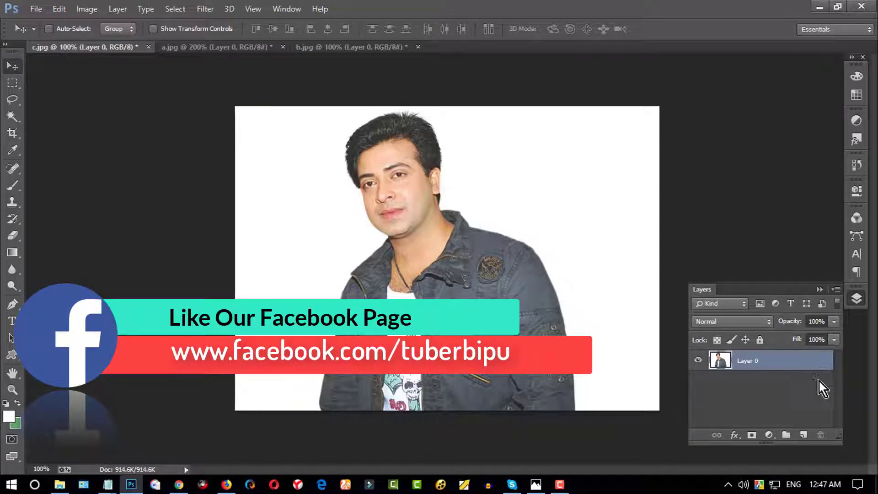
pyautogui.click(805, 436)
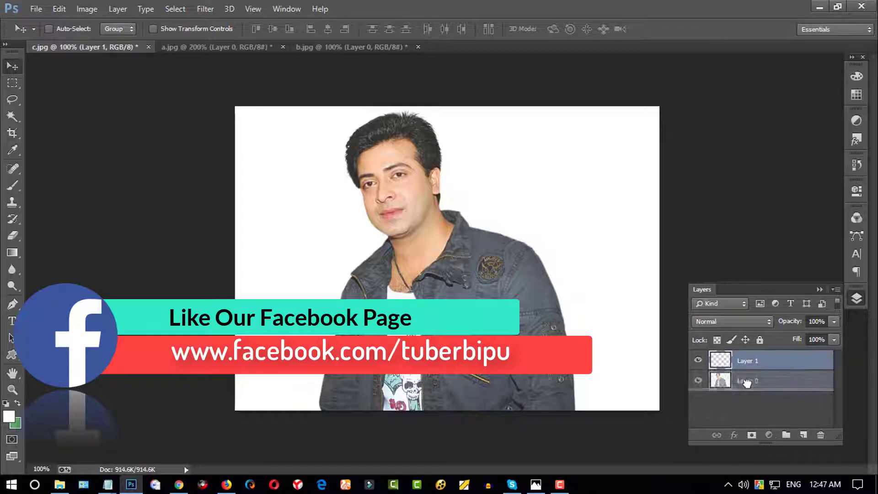
pyautogui.moveTo(749, 367); pyautogui.dragTo(750, 391)
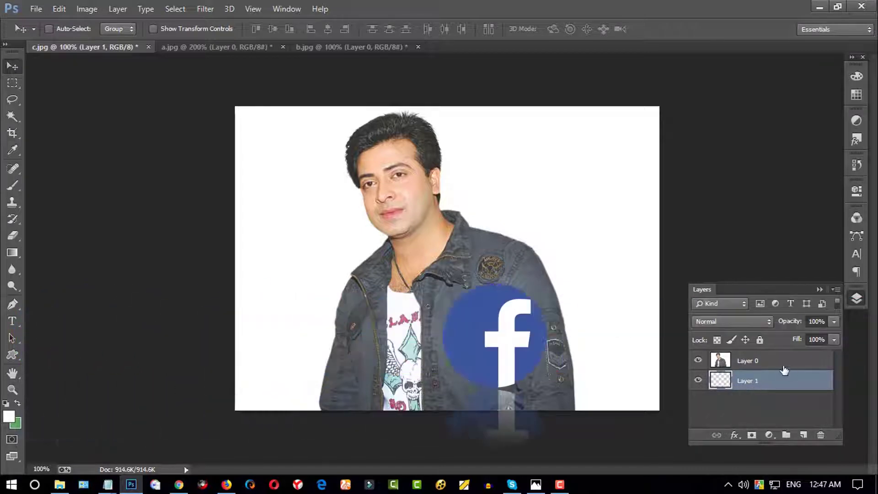
pyautogui.click(758, 362)
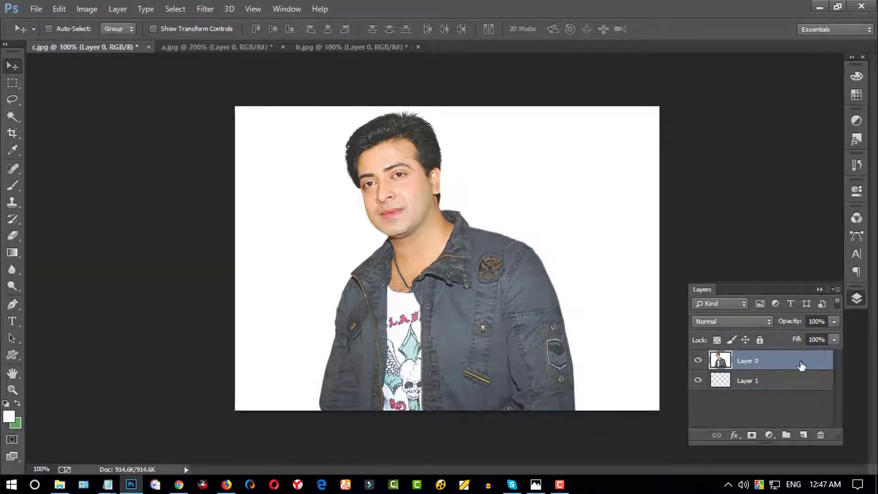
# - Select the white background around the man with the Magic Wand Tool
pyautogui.click(10, 121)
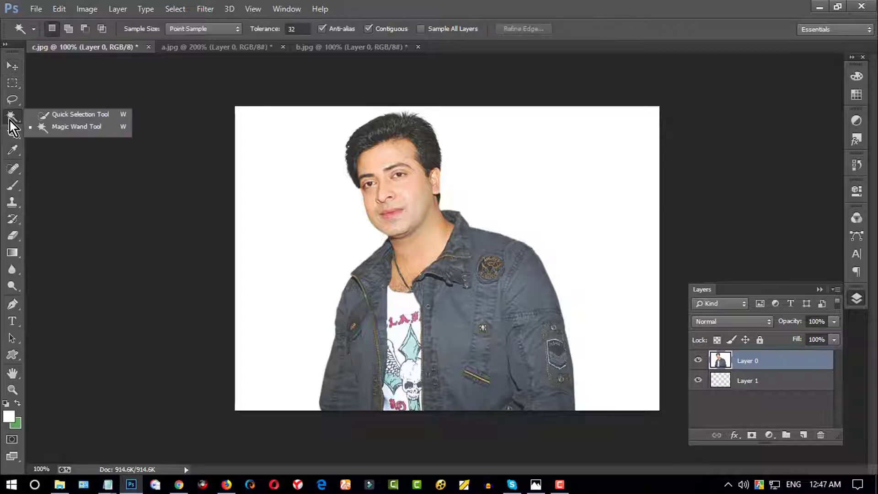
pyautogui.click(50, 128)
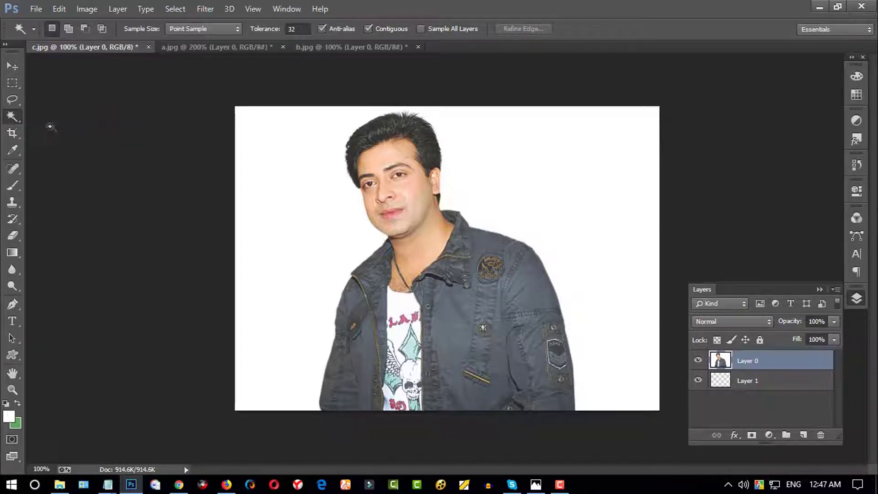
pyautogui.click(14, 120)
pyautogui.click(43, 128)
pyautogui.click(266, 156)
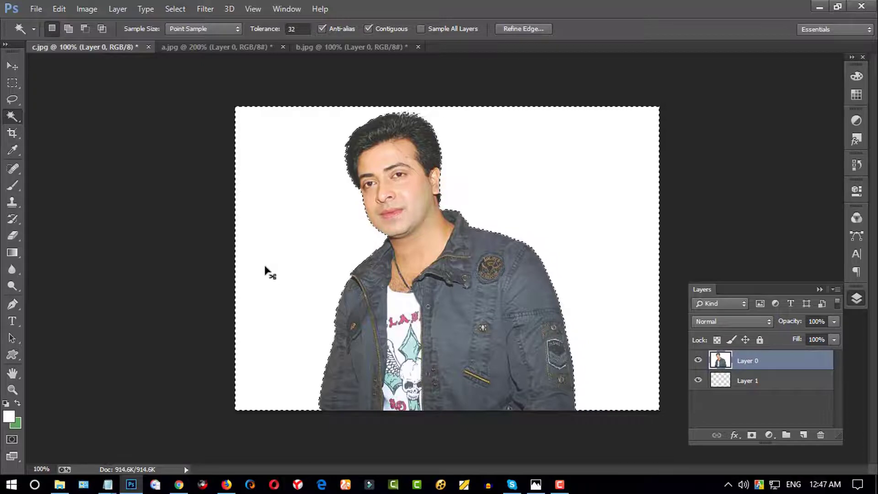
# - Delete the selected white background, undo it, then redo the cut via Edit
pyautogui.press('Delete')
pyautogui.hotkey('ctrl', 'd')
pyautogui.hotkey('ctrl', 'z')
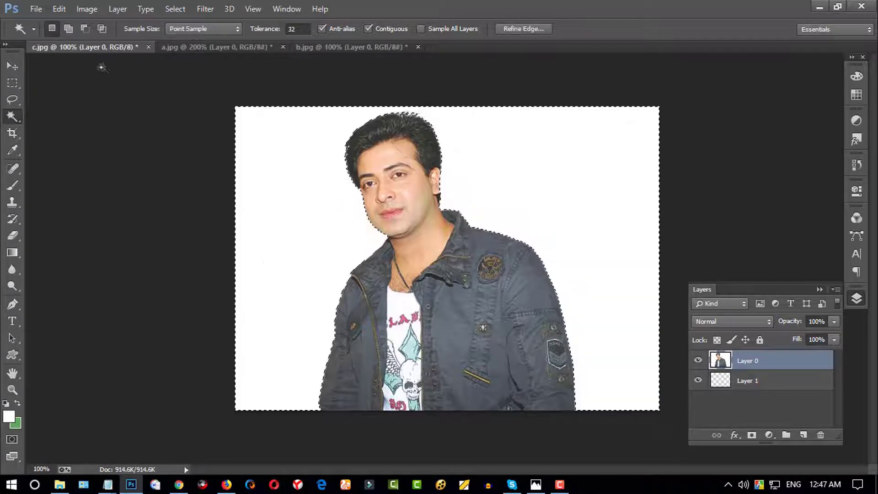
pyautogui.click(58, 9)
pyautogui.click(106, 68)
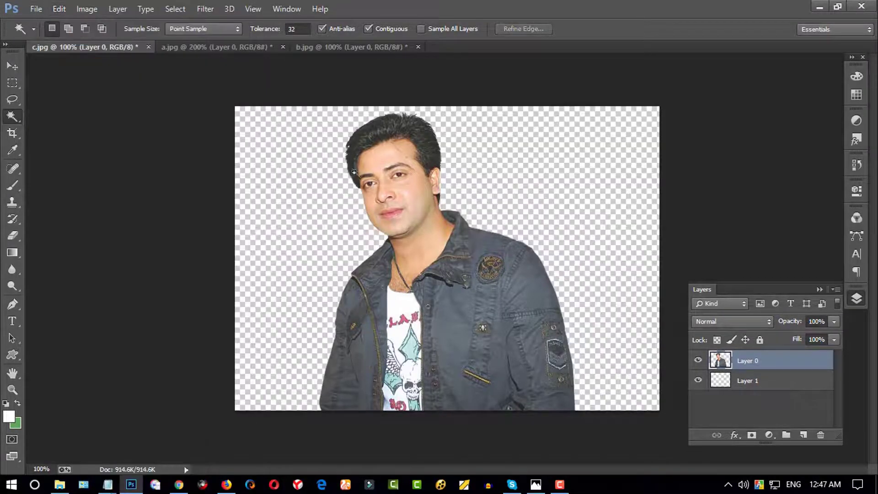
# - Nudge the cutout slightly, then save c.jpg as a PNG via Save As
pyautogui.click(13, 67)
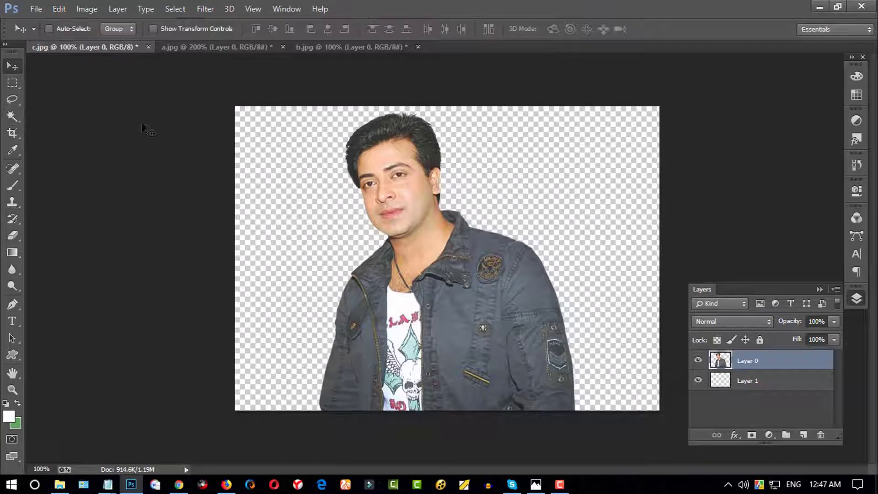
pyautogui.moveTo(483, 277)
pyautogui.mouseDown()
pyautogui.moveTo(451, 274)
pyautogui.moveTo(492, 284)
pyautogui.moveTo(493, 271)
pyautogui.mouseUp()
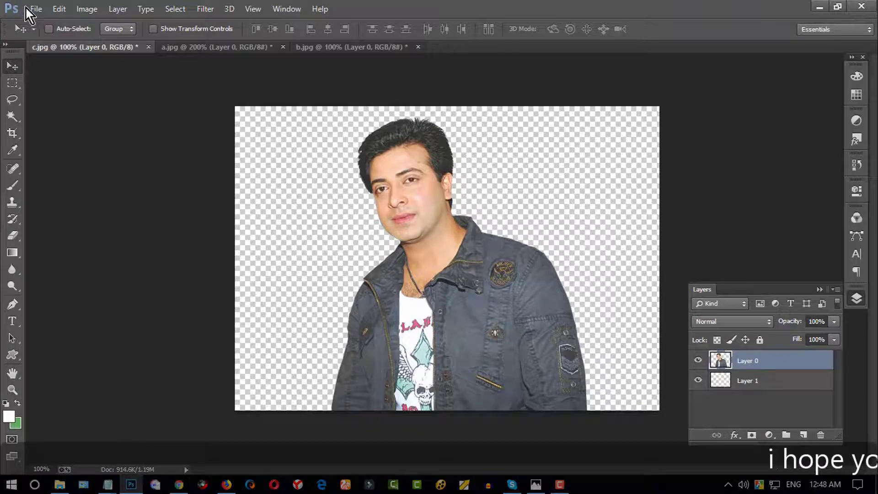
pyautogui.click(41, 11)
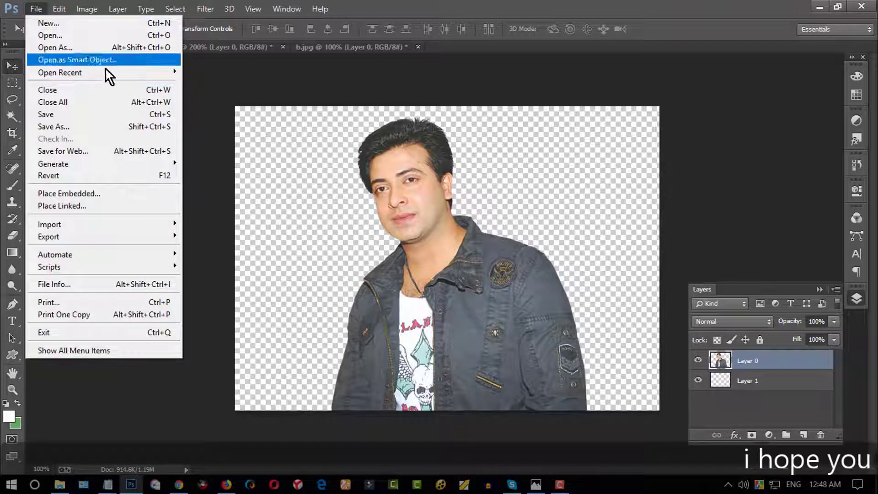
pyautogui.click(88, 131)
pyautogui.click(203, 351)
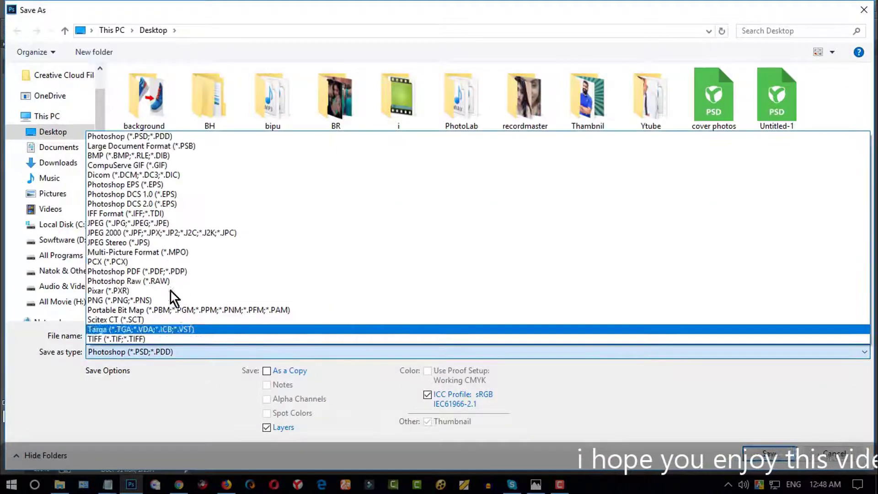
pyautogui.click(117, 300)
pyautogui.doubleClick(91, 335)
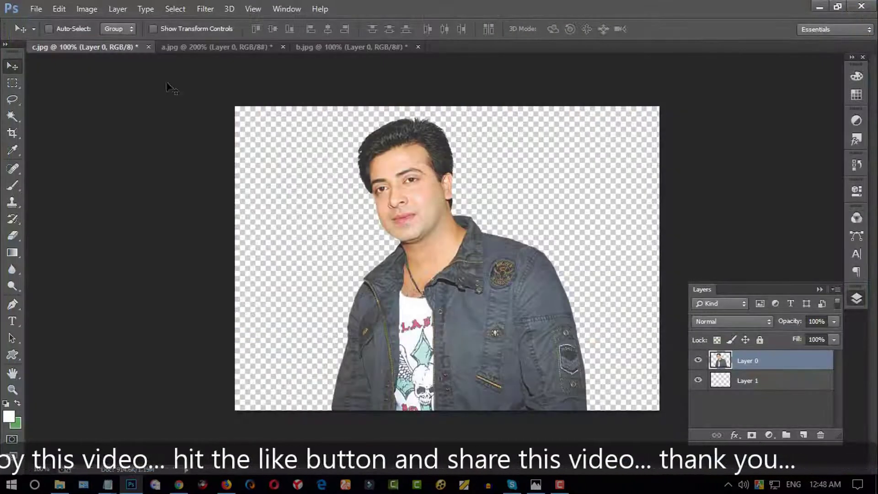
# - Close c.jpg without saving changes to the original and switch to a.jpg
pyautogui.click(149, 47)
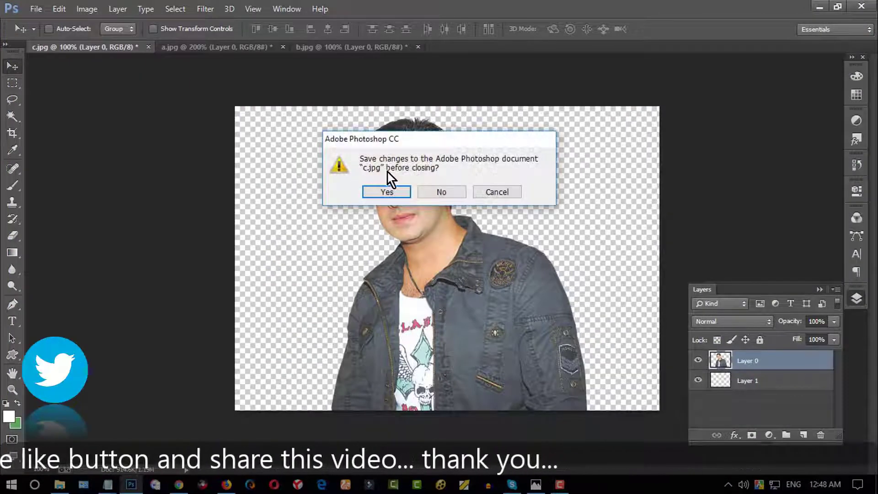
pyautogui.click(438, 189)
pyautogui.click(128, 48)
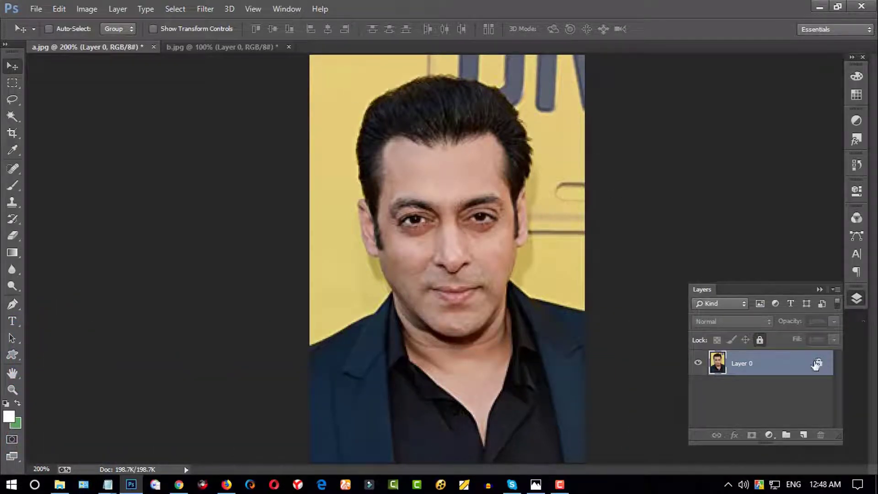
# - On a.jpg, unlock Layer 0, add empty Layer 1 beneath it, and reselect Layer 0
pyautogui.click(819, 365)
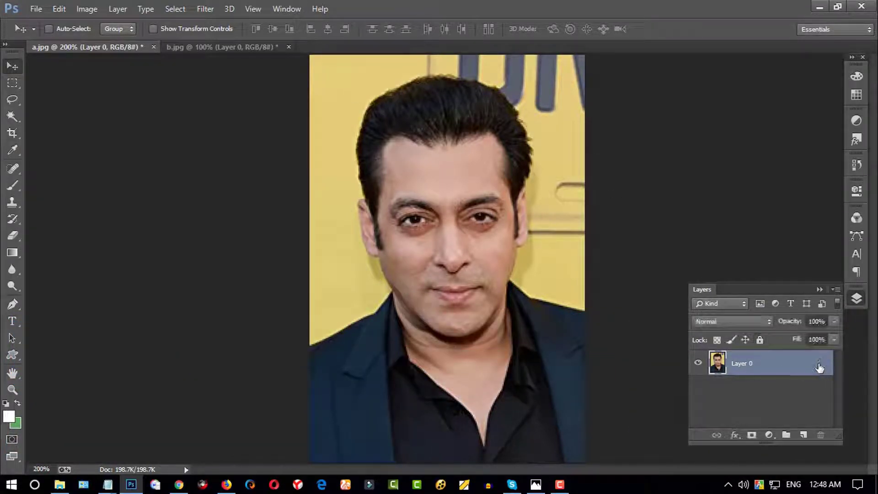
pyautogui.click(804, 435)
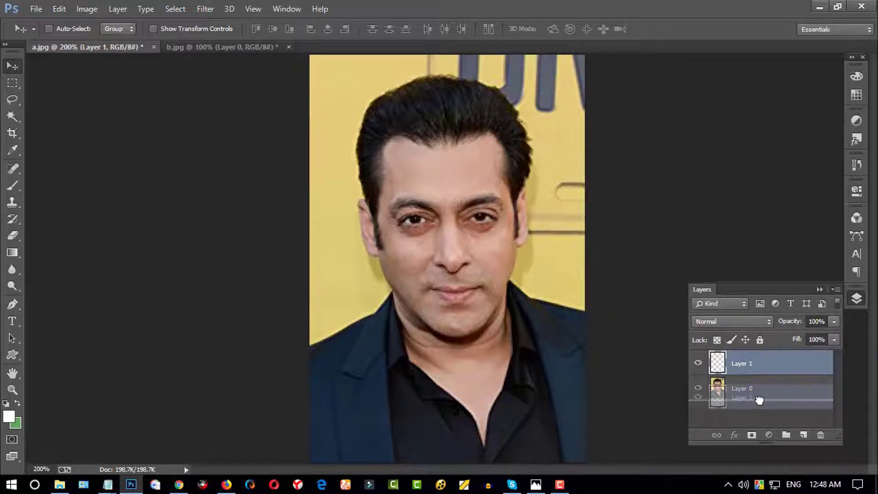
pyautogui.moveTo(758, 375); pyautogui.dragTo(763, 389)
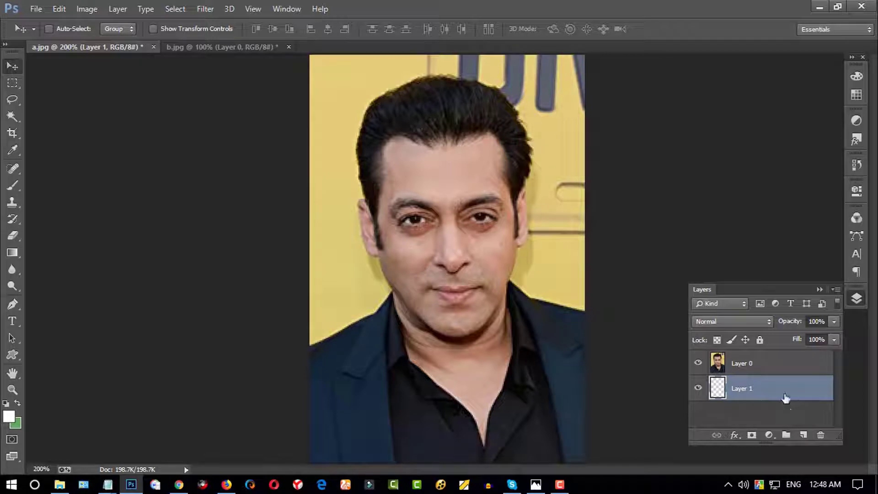
pyautogui.click(764, 366)
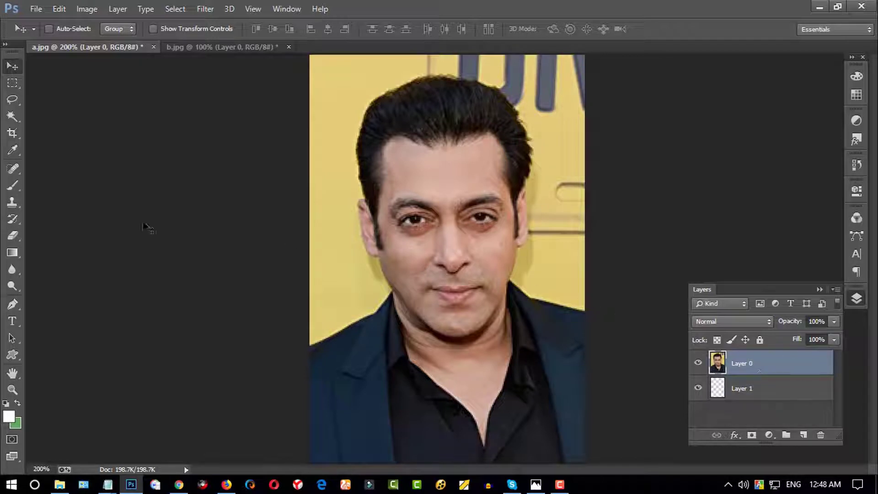
pyautogui.click(11, 119)
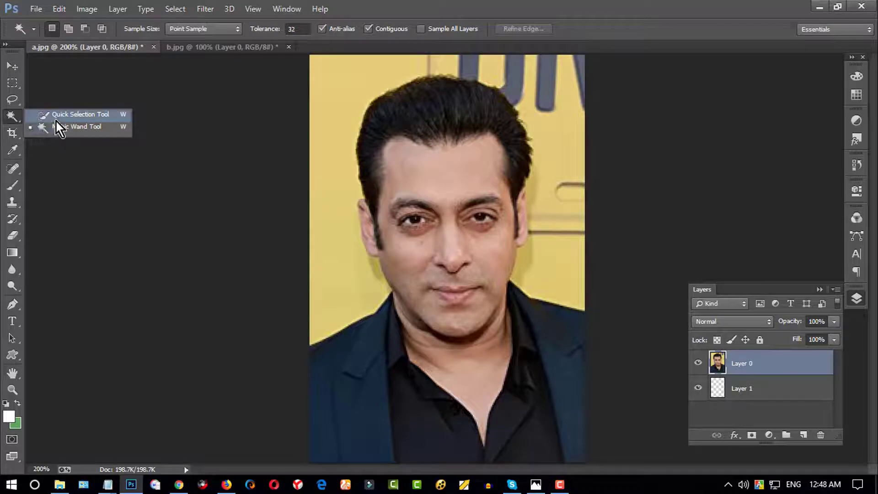
# - Try Quick Selection strokes over the man's head, clearing each attempt
pyautogui.click(56, 120)
pyautogui.click(11, 117)
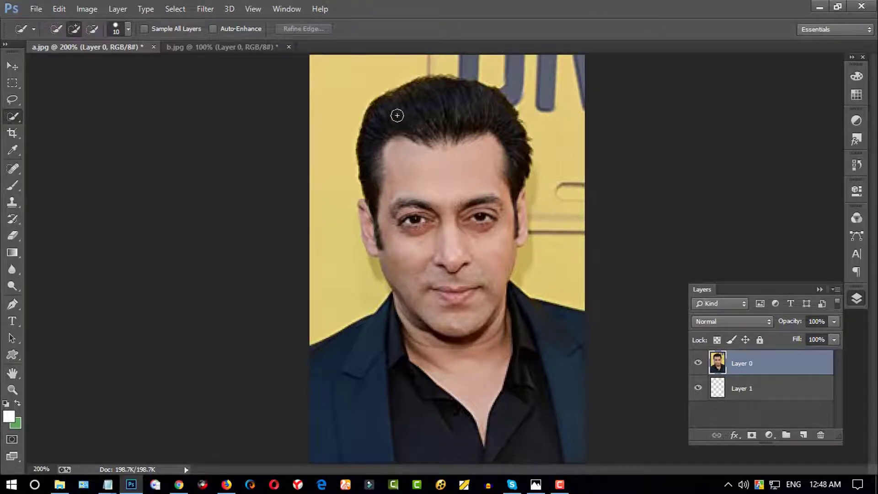
pyautogui.moveTo(396, 132)
pyautogui.mouseDown()
pyautogui.moveTo(371, 221)
pyautogui.moveTo(367, 321)
pyautogui.moveTo(342, 342)
pyautogui.mouseUp()
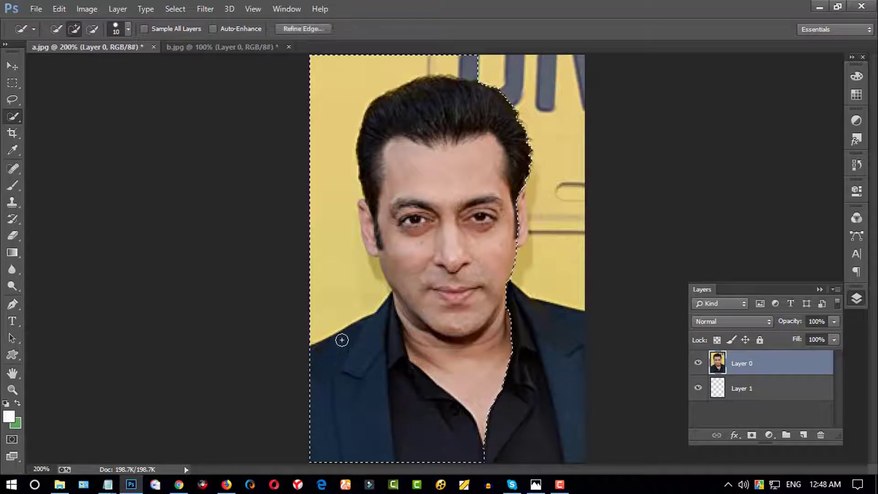
pyautogui.hotkey('ctrl', 'd')
pyautogui.hotkey('alt', '[')
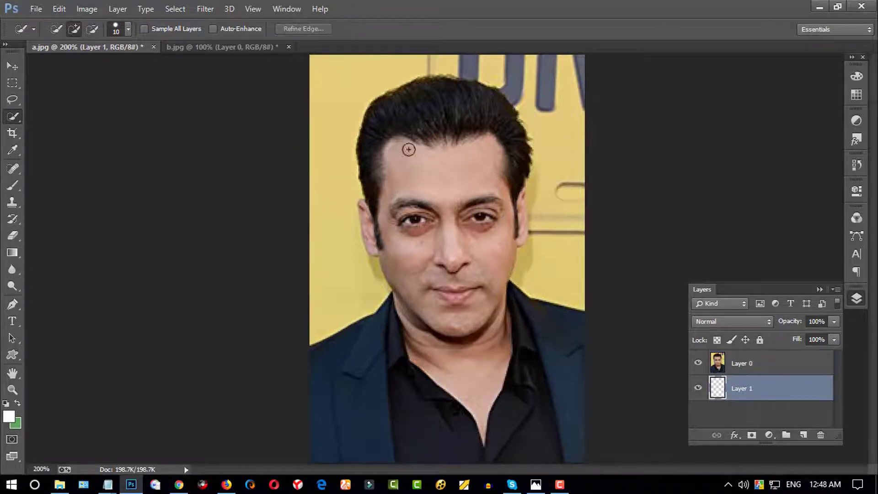
pyautogui.moveTo(406, 147); pyautogui.dragTo(426, 257)
pyautogui.hotkey('ctrl', 'd')
# - On Layer 0, paint a selection over the hair, face, neck, collar and right ear
pyautogui.click(753, 364)
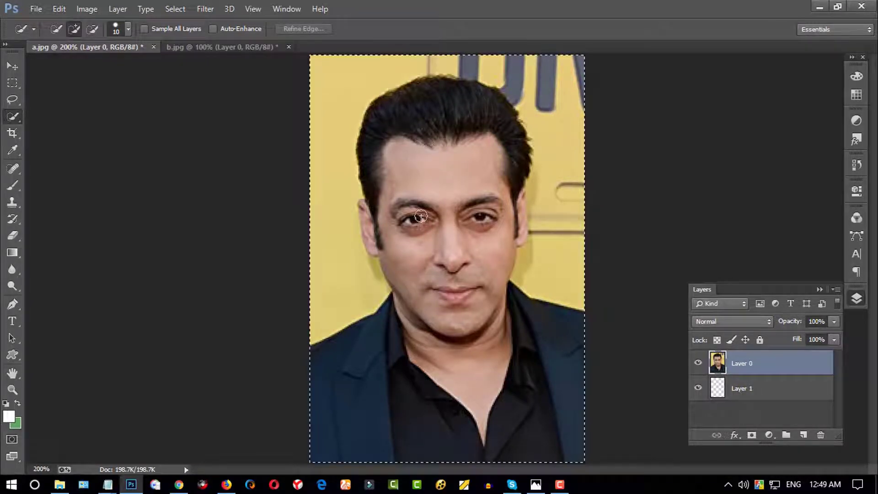
pyautogui.hotkey('ctrl', 'a')
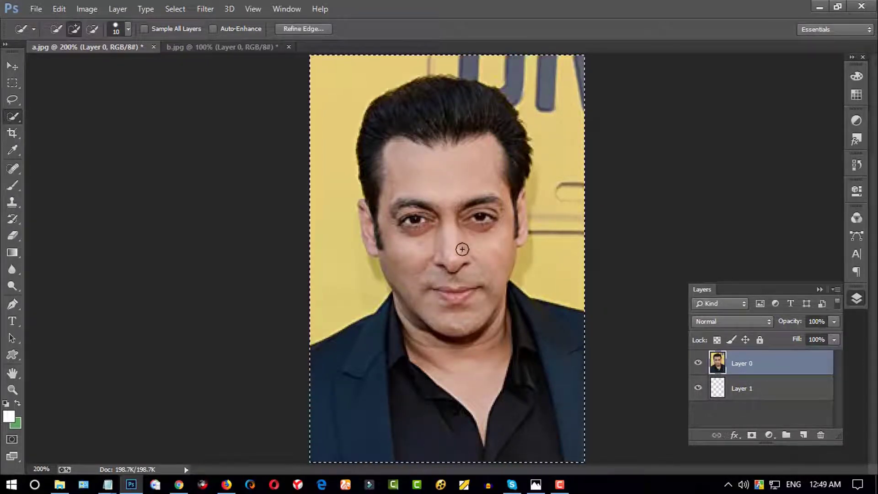
pyautogui.hotkey('ctrl', 'd')
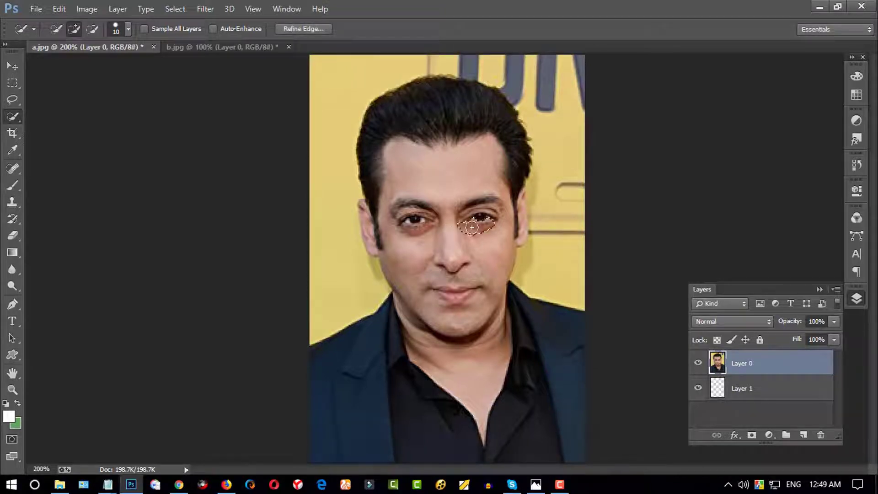
pyautogui.moveTo(446, 201); pyautogui.dragTo(415, 120)
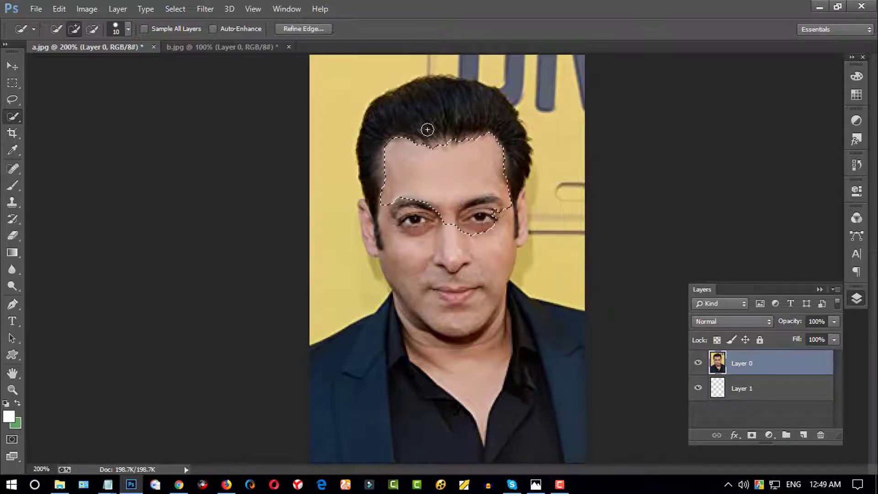
pyautogui.moveTo(376, 231)
pyautogui.mouseDown()
pyautogui.moveTo(398, 406)
pyautogui.moveTo(489, 277)
pyautogui.mouseUp()
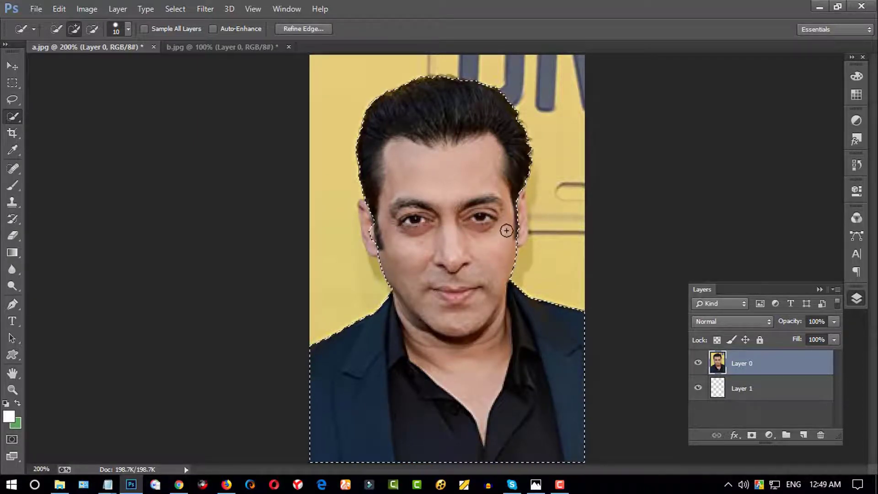
pyautogui.moveTo(515, 219); pyautogui.dragTo(519, 202)
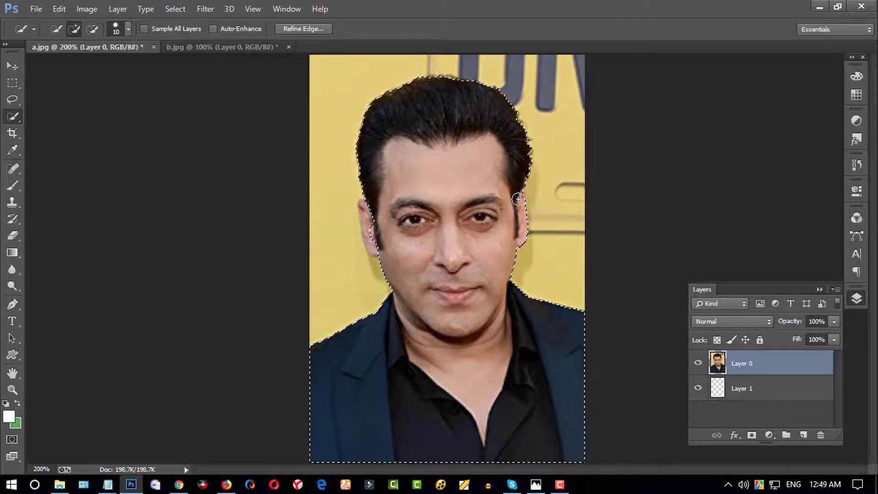
# - Zoom in on the face, add the left ear to the selection, and zoom back out
pyautogui.press('z')
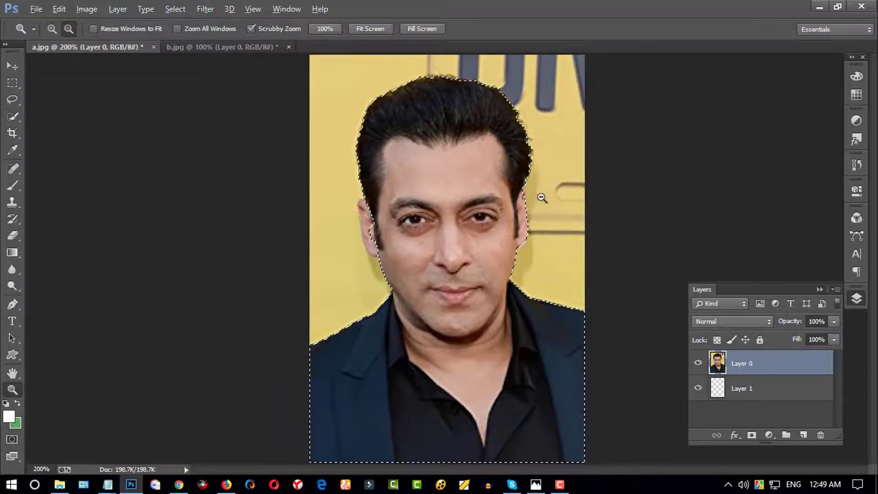
pyautogui.click(539, 191)
pyautogui.click(531, 191)
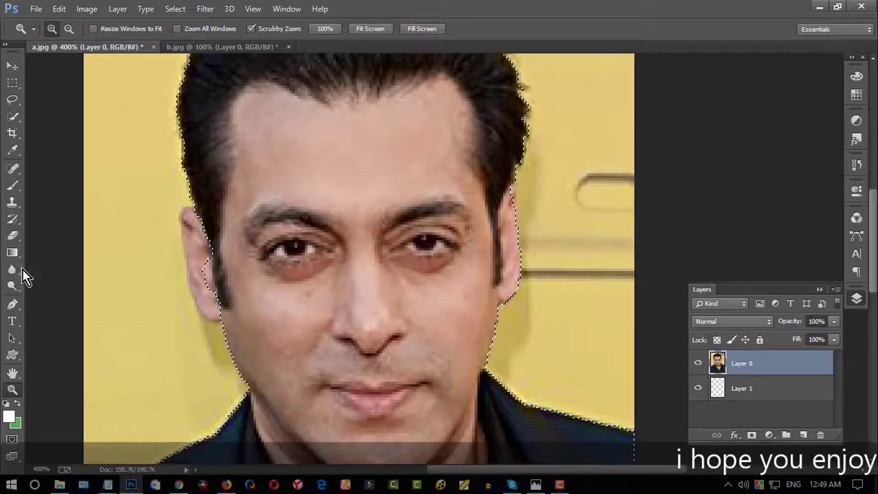
pyautogui.click(12, 118)
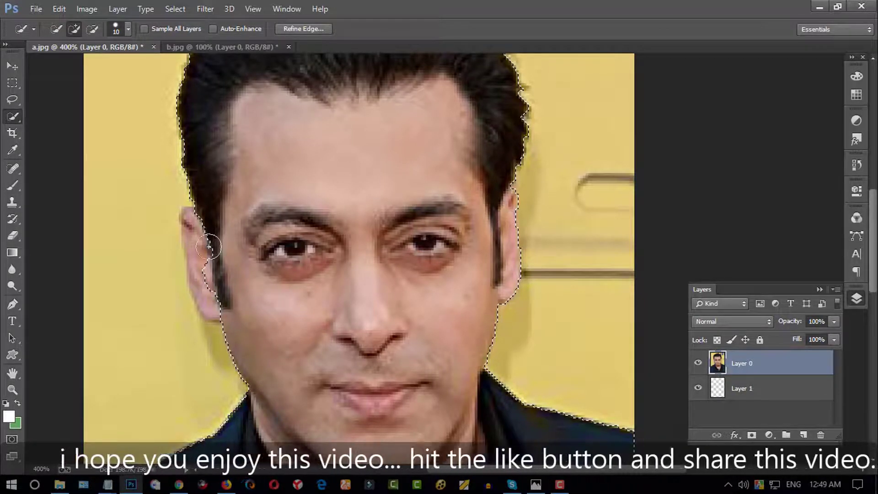
pyautogui.moveTo(209, 247); pyautogui.dragTo(201, 297)
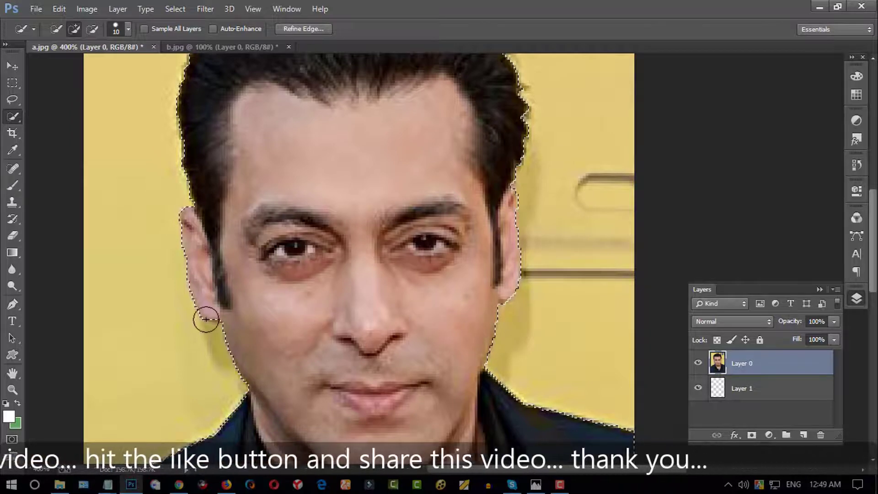
pyautogui.click(14, 391)
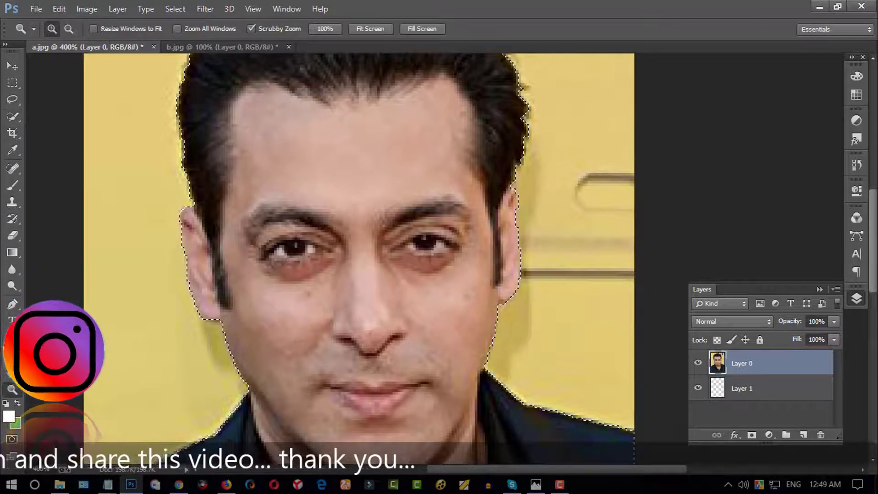
pyautogui.click(154, 89)
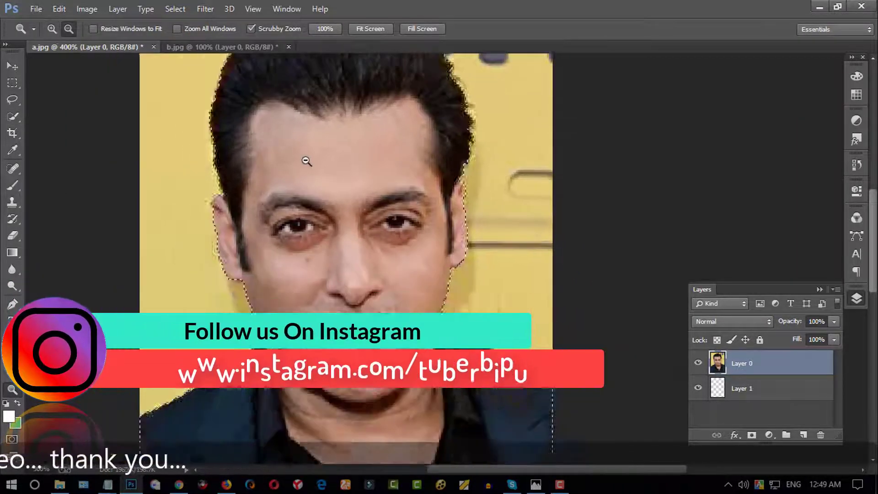
pyautogui.click(303, 160)
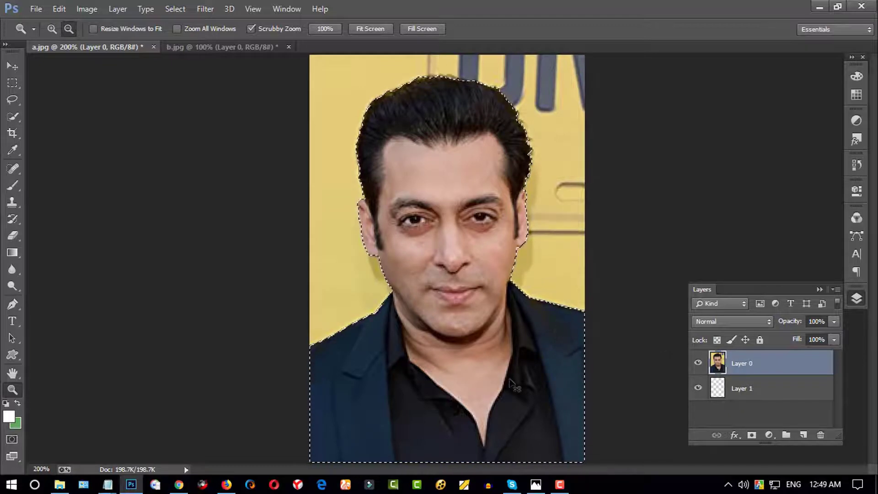
# - Invert the selection and delete the yellow background to transparency
pyautogui.hotkey('shift', 'ctrl', 'i')
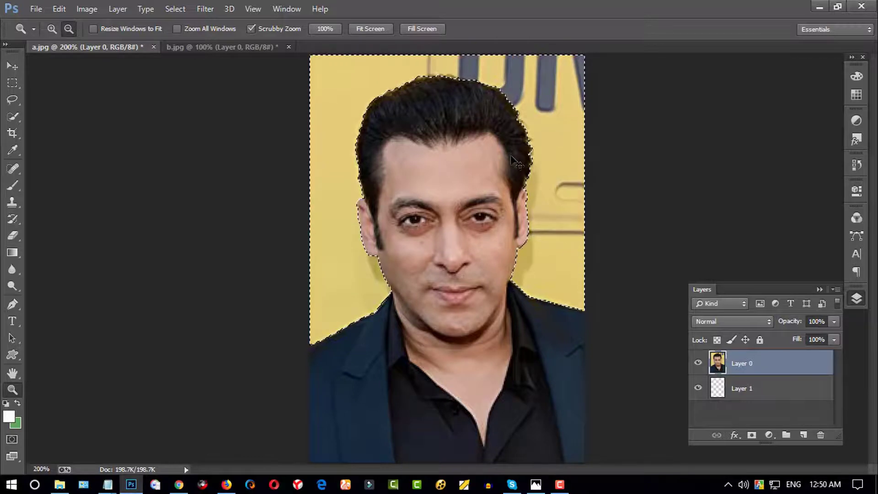
pyautogui.press('Delete')
pyautogui.hotkey('ctrl', 'd')
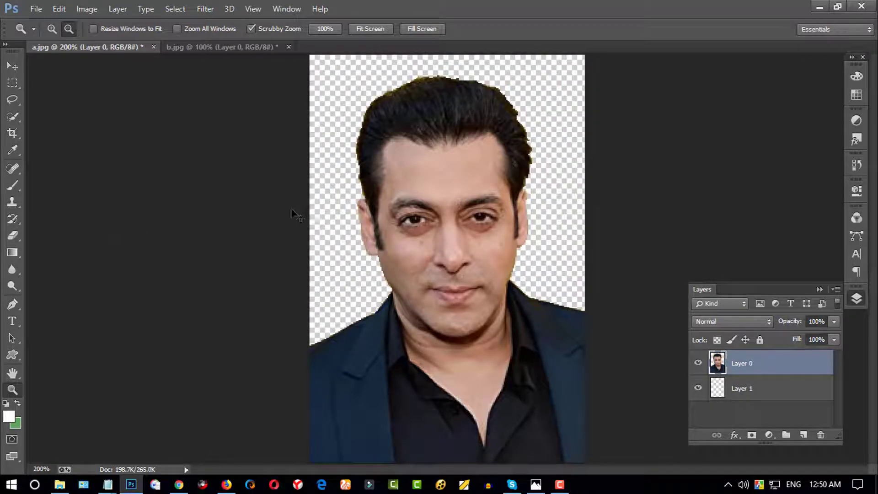
# - Undo and redo the background deletion, then test-nudge the cutout with the Move tool
pyautogui.hotkey('ctrl', 'z')
pyautogui.click(57, 10)
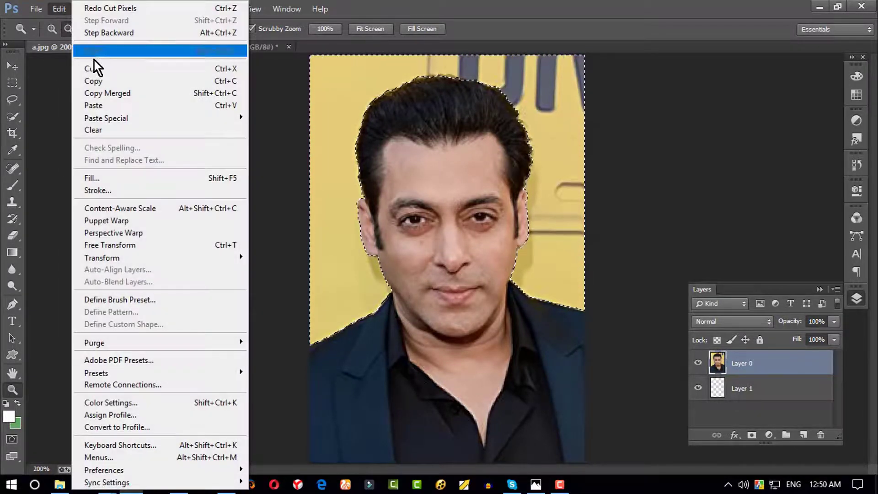
pyautogui.click(94, 69)
pyautogui.click(8, 67)
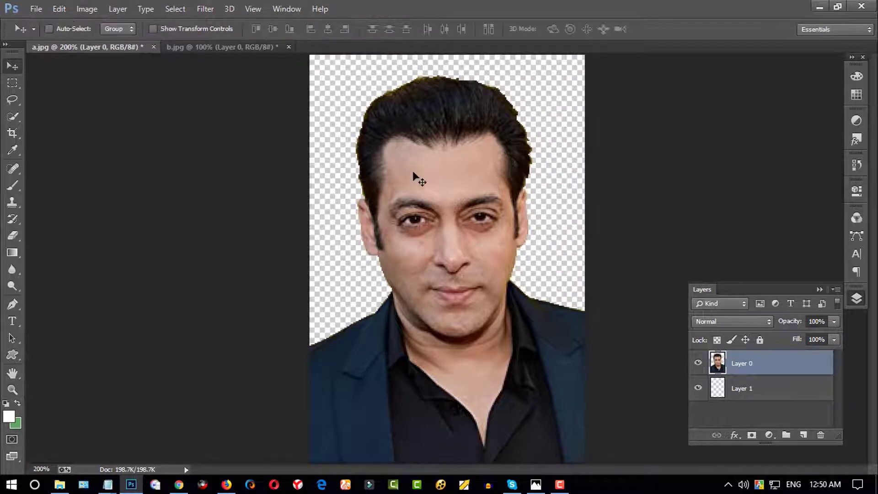
pyautogui.moveTo(448, 188); pyautogui.dragTo(454, 188)
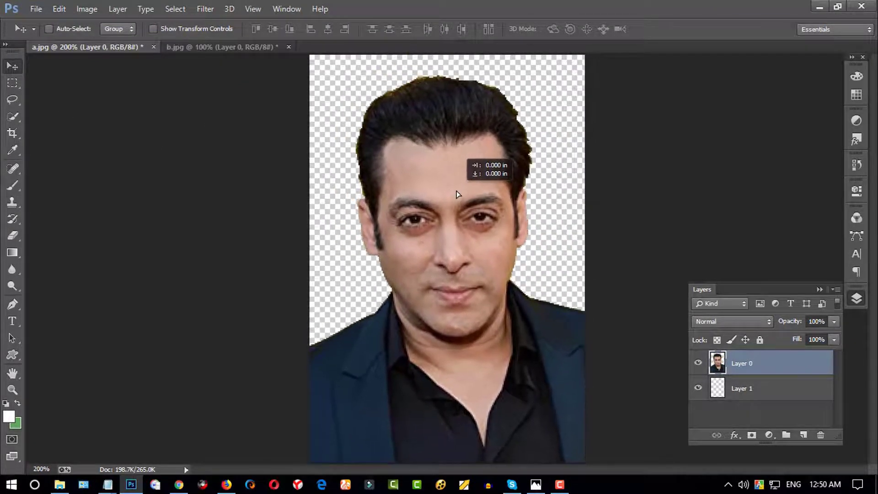
pyautogui.moveTo(453, 188); pyautogui.dragTo(457, 191)
# - Close a.jpg without saving changes to it
pyautogui.click(35, 9)
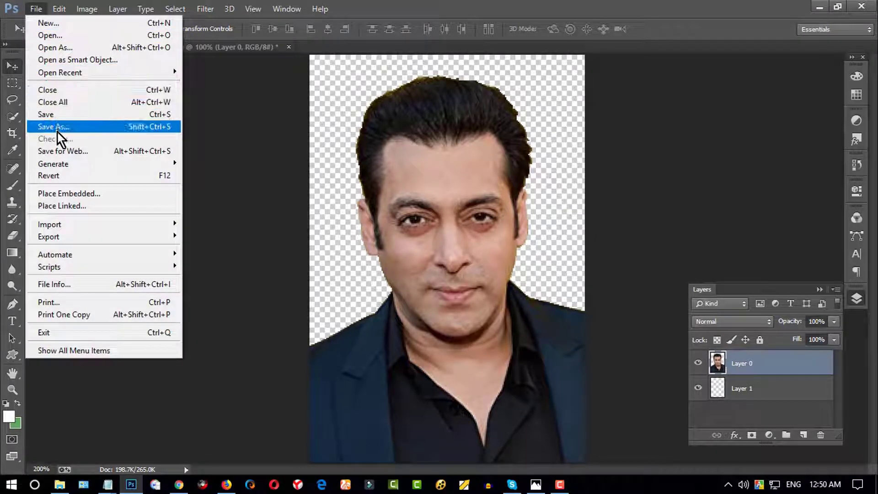
pyautogui.click(224, 153)
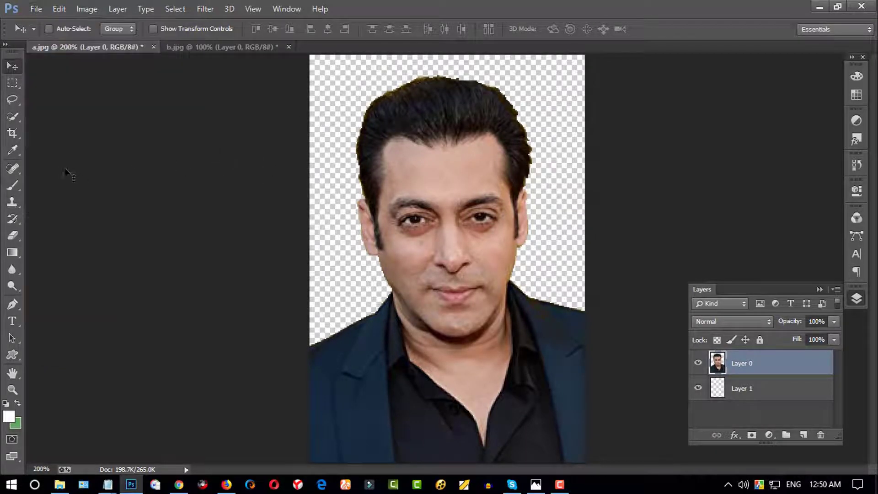
pyautogui.click(153, 47)
pyautogui.click(437, 192)
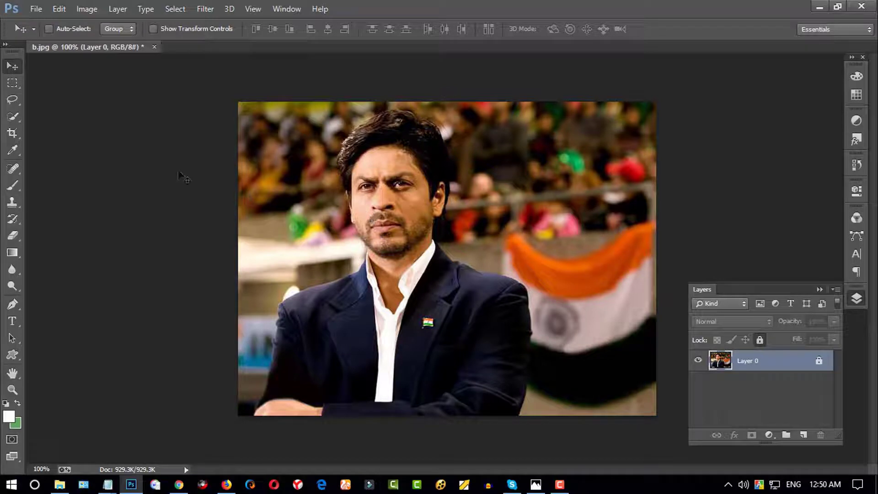
pyautogui.click(14, 121)
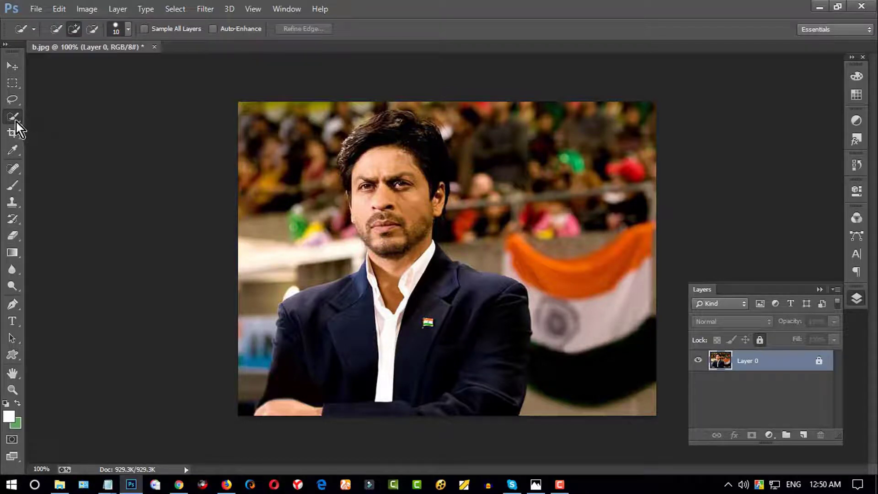
pyautogui.rightClick(16, 122)
pyautogui.click(68, 127)
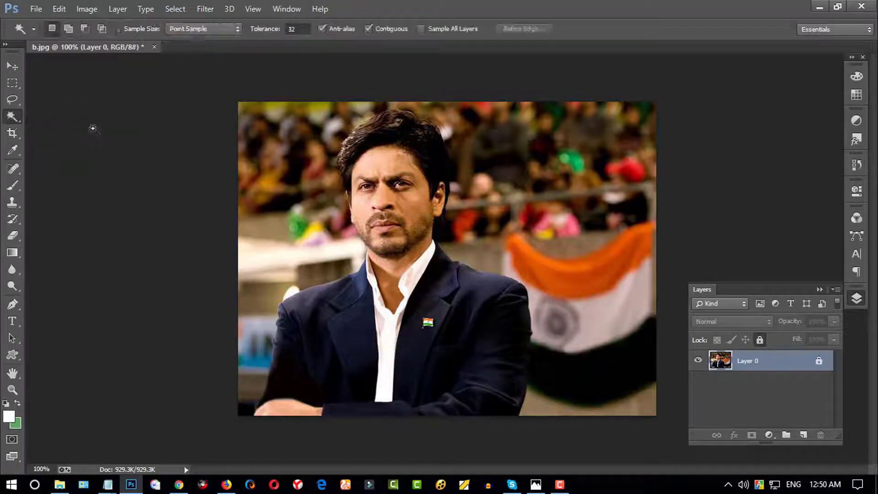
pyautogui.click(395, 175)
pyautogui.click(578, 160)
pyautogui.click(571, 245)
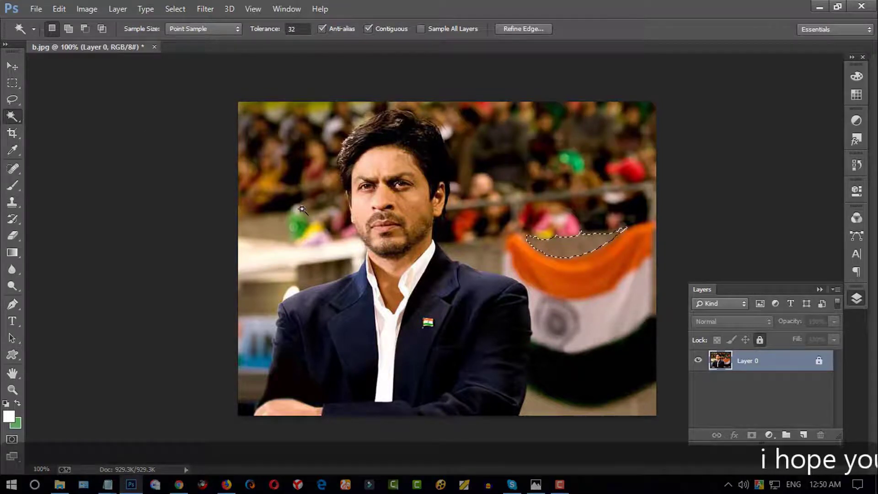
pyautogui.click(496, 151)
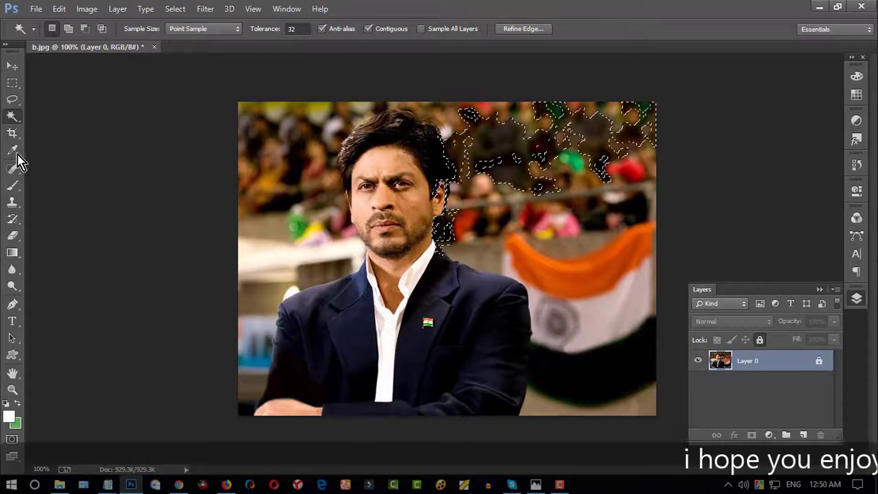
pyautogui.rightClick(14, 118)
pyautogui.click(36, 117)
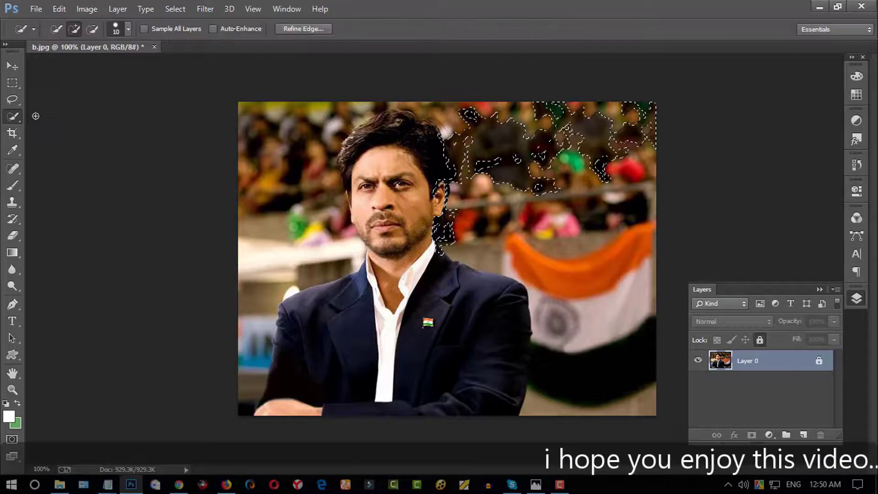
pyautogui.moveTo(274, 146)
pyautogui.mouseDown()
pyautogui.moveTo(345, 195)
pyautogui.moveTo(523, 166)
pyautogui.moveTo(594, 375)
pyautogui.moveTo(357, 409)
pyautogui.mouseUp()
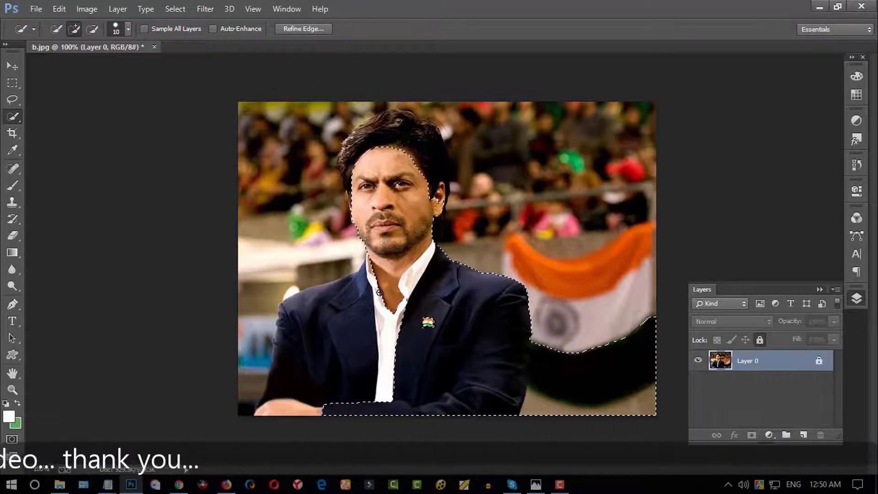
pyautogui.hotkey('ctrl', 'd')
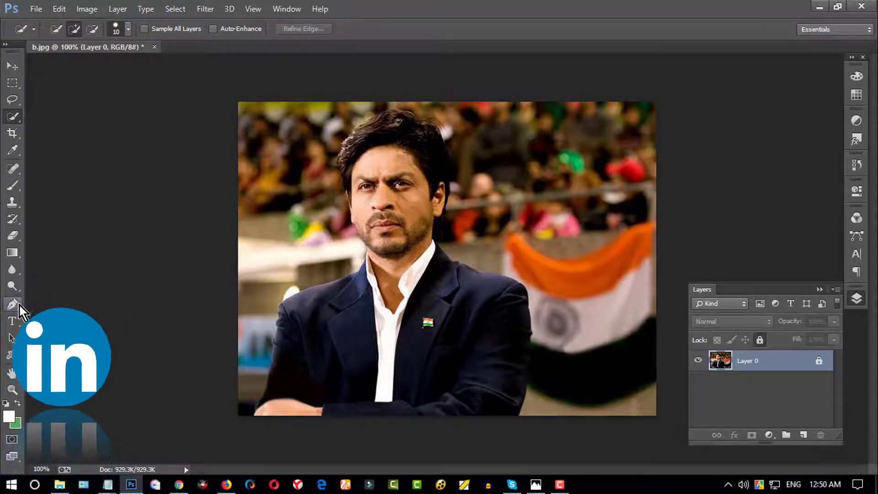
# - Choose the Pen tool and zoom in on the man's lower left arm
pyautogui.click(11, 98)
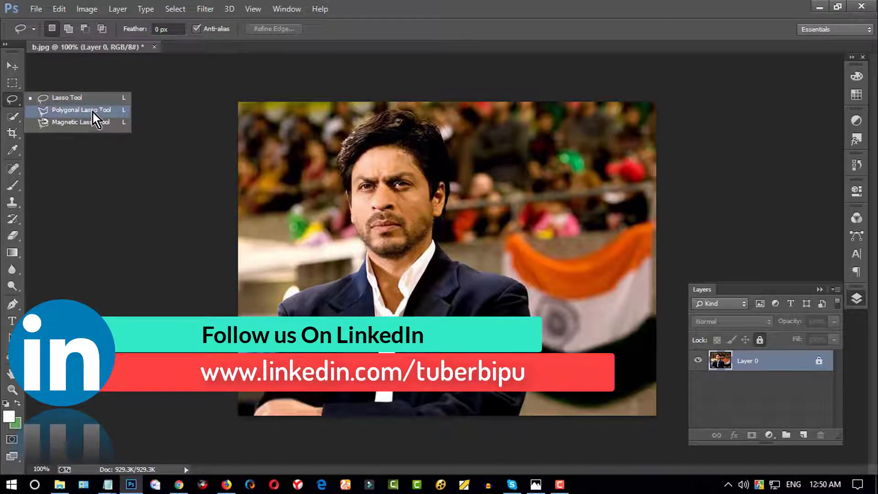
pyautogui.click(12, 101)
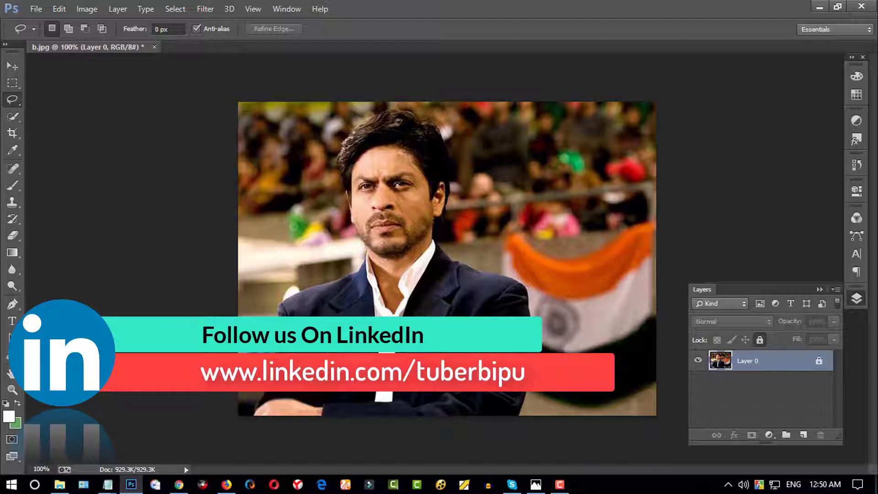
pyautogui.click(18, 308)
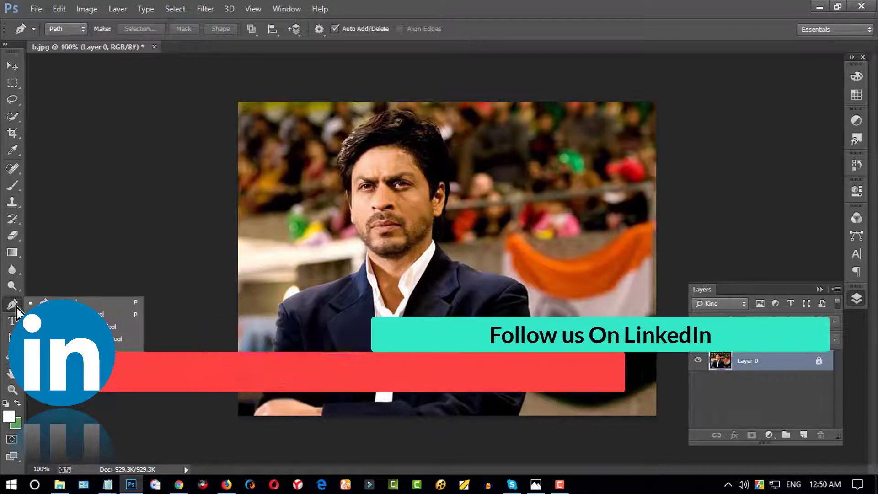
pyautogui.click(18, 308)
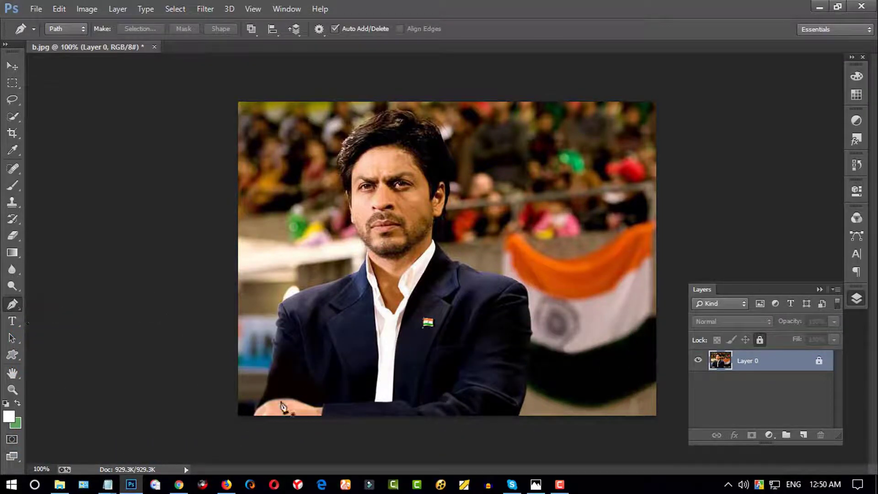
pyautogui.press('z')
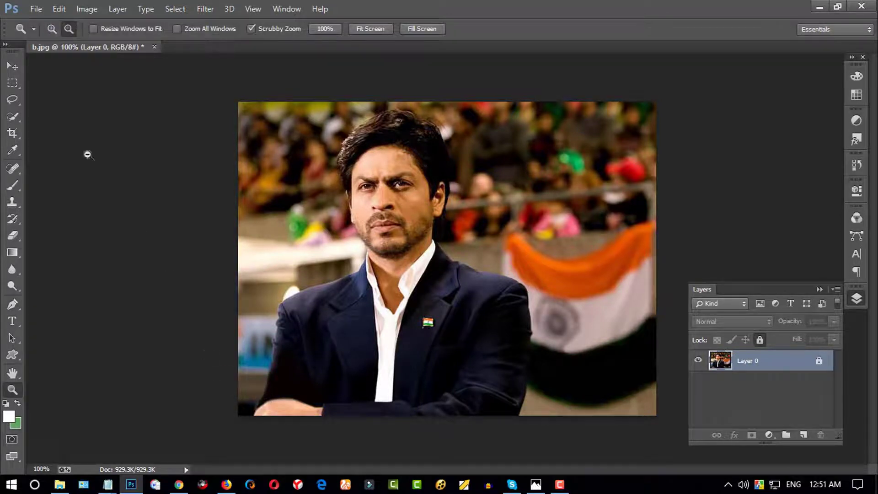
pyautogui.click(295, 412)
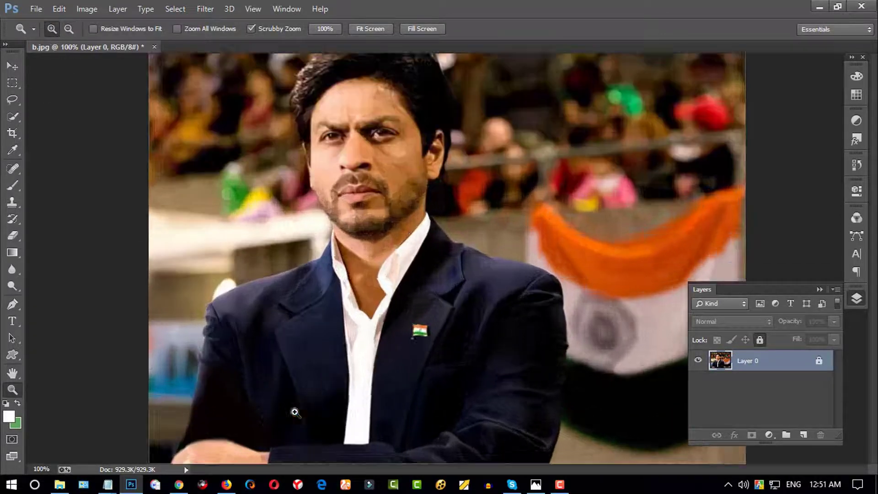
pyautogui.click(10, 305)
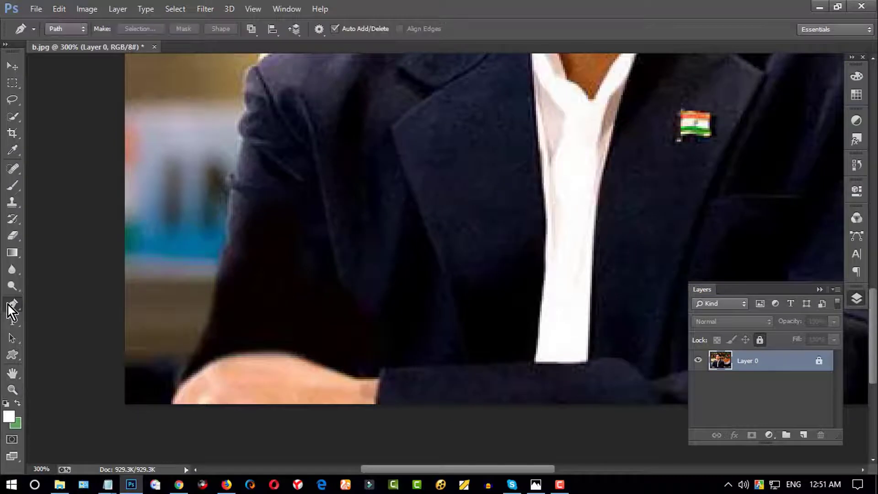
# - Trace the path from the left forearm up the jacket, neck and face to the hair, then zoom out
pyautogui.click(173, 406)
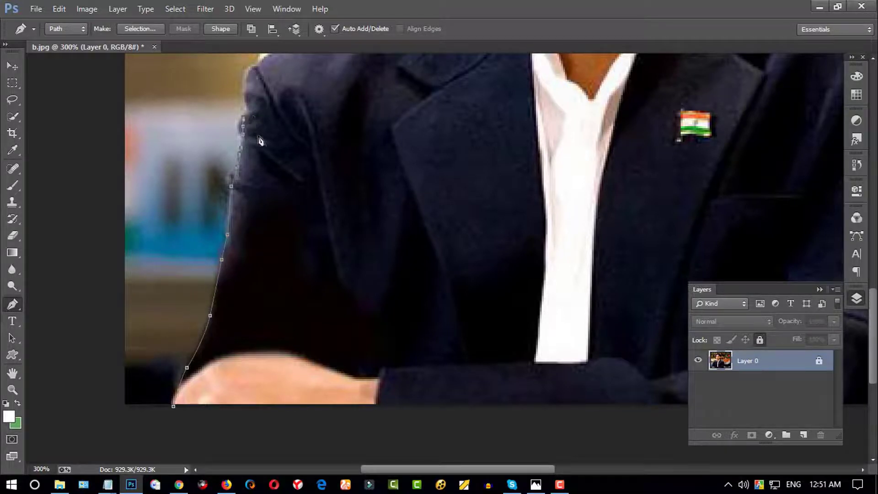
pyautogui.scroll(3, 267, 245)
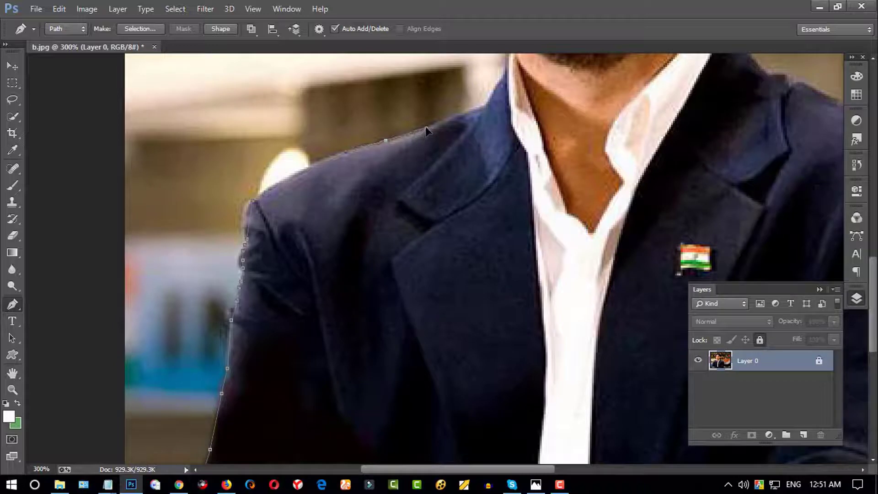
pyautogui.scroll(1, 414, 149)
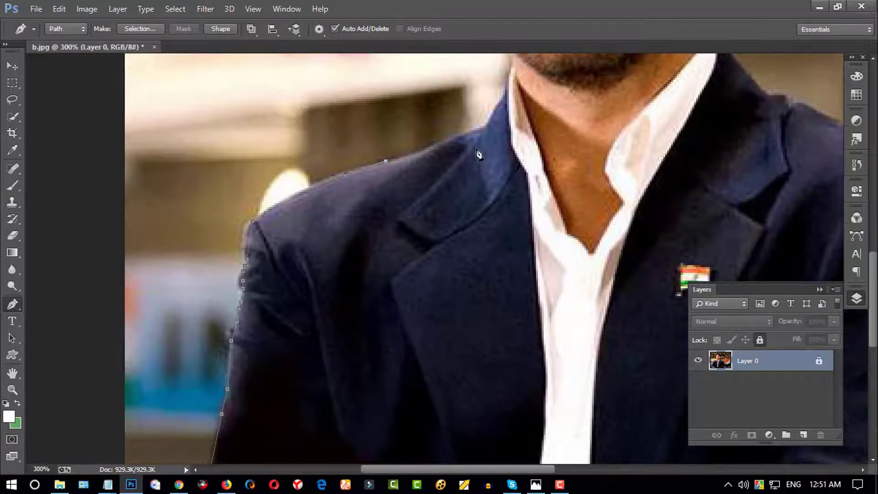
pyautogui.scroll(1, 486, 137)
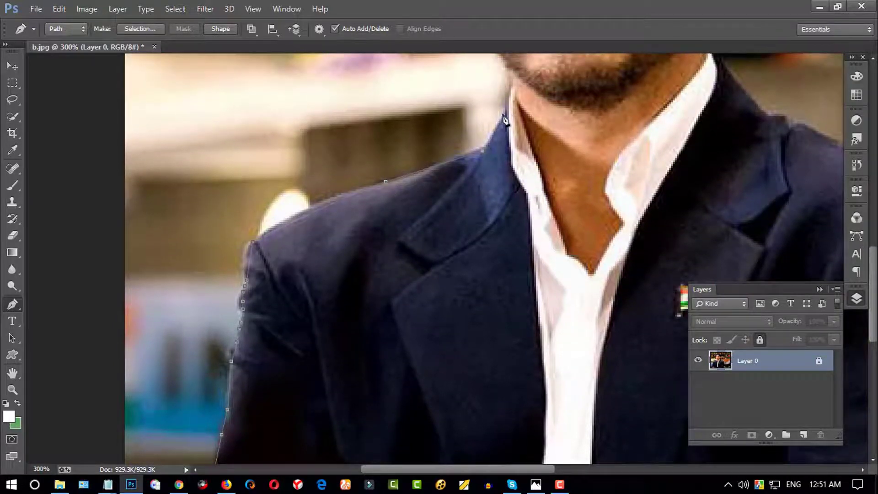
pyautogui.scroll(1, 508, 117)
pyautogui.scroll(5, 514, 98)
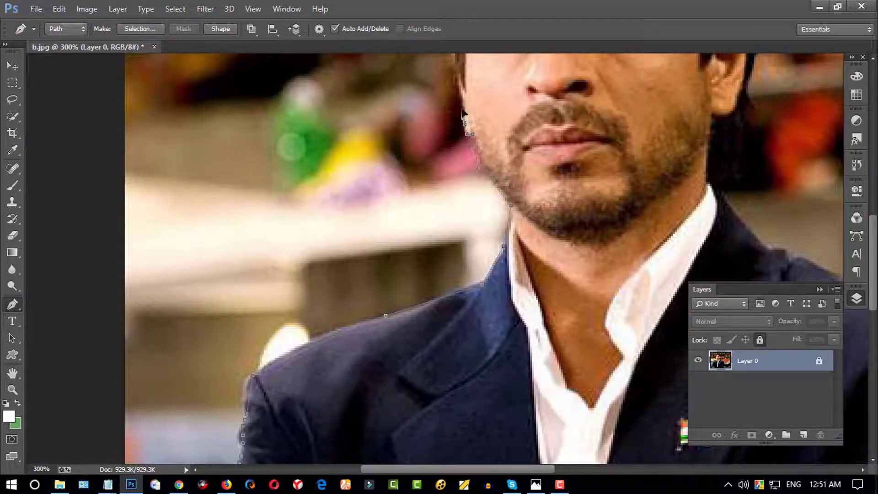
pyautogui.scroll(7, 459, 82)
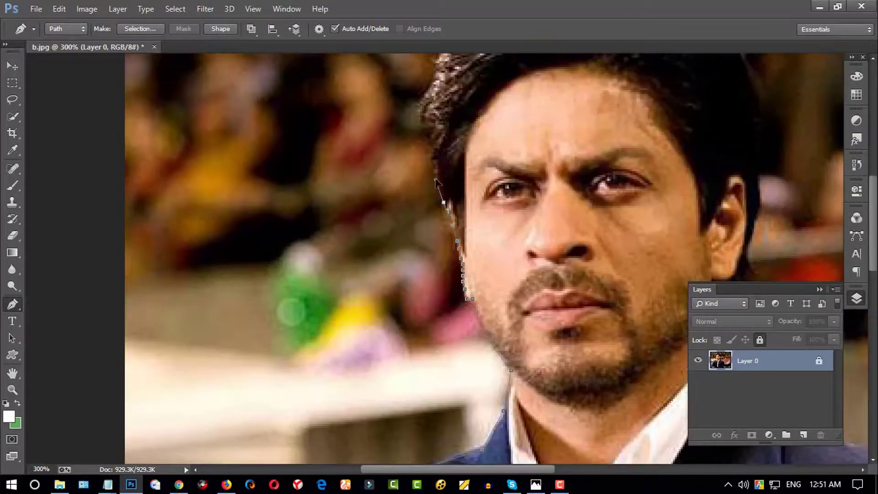
pyautogui.press('z')
pyautogui.keyDown('alt'); pyautogui.click(455, 167); pyautogui.keyUp('alt')
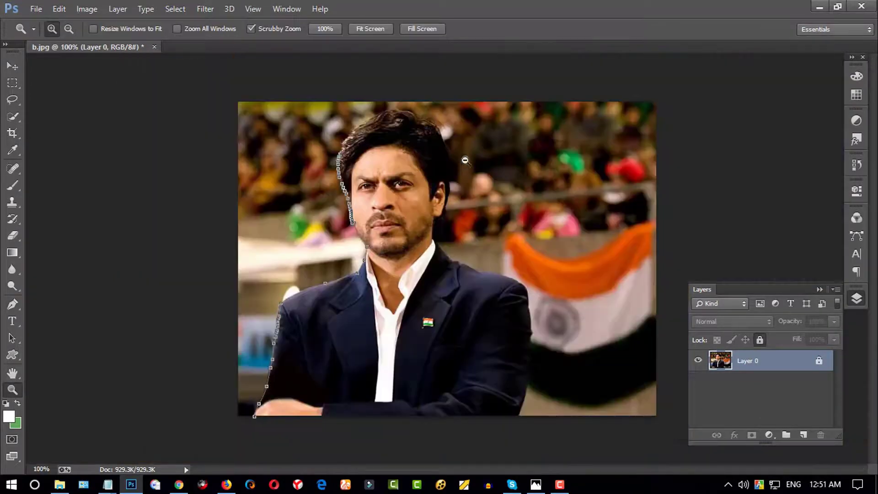
# - Trace pen anchors over the hair, down the jaw and neck, and along the right shoulder
pyautogui.click(18, 305)
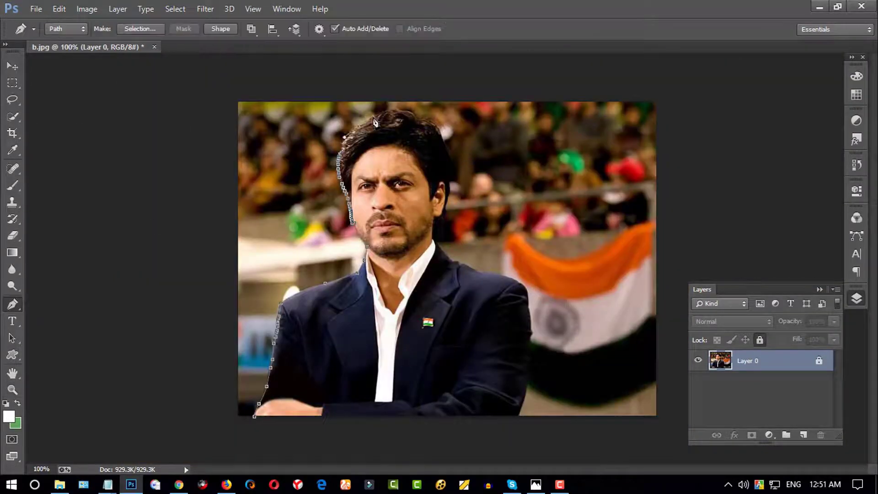
pyautogui.click(430, 122)
pyautogui.click(442, 137)
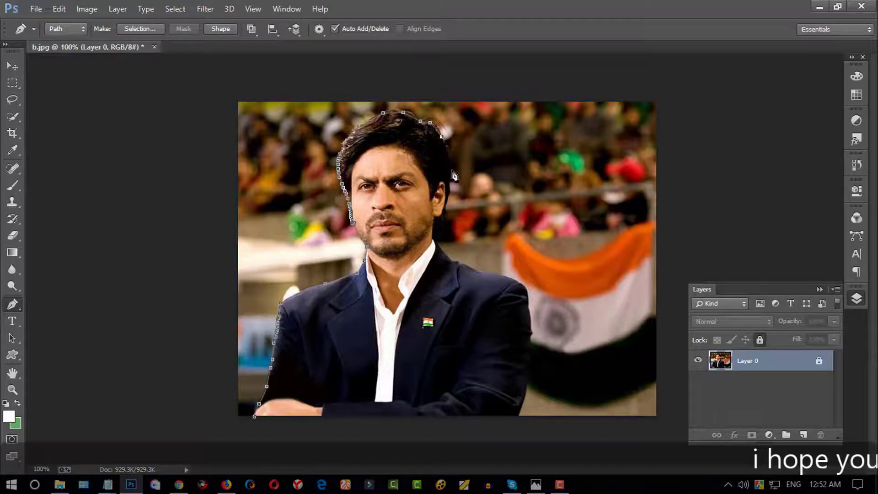
pyautogui.click(455, 156)
pyautogui.click(452, 176)
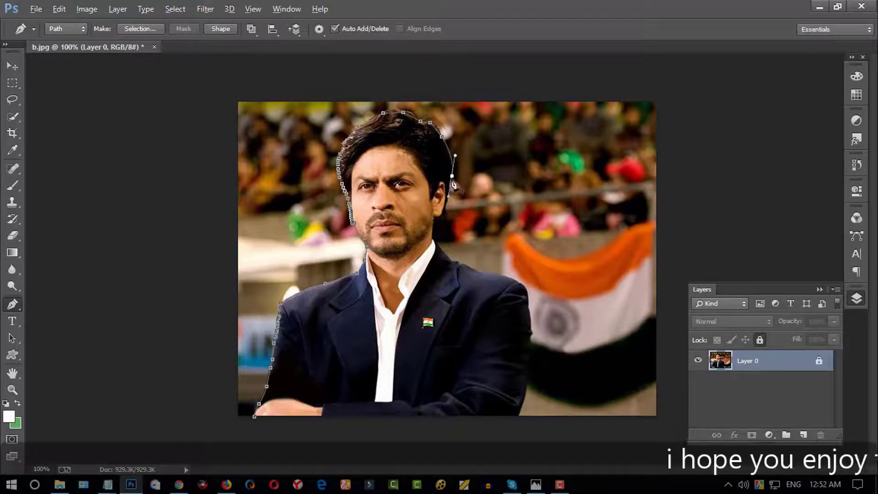
pyautogui.click(442, 217)
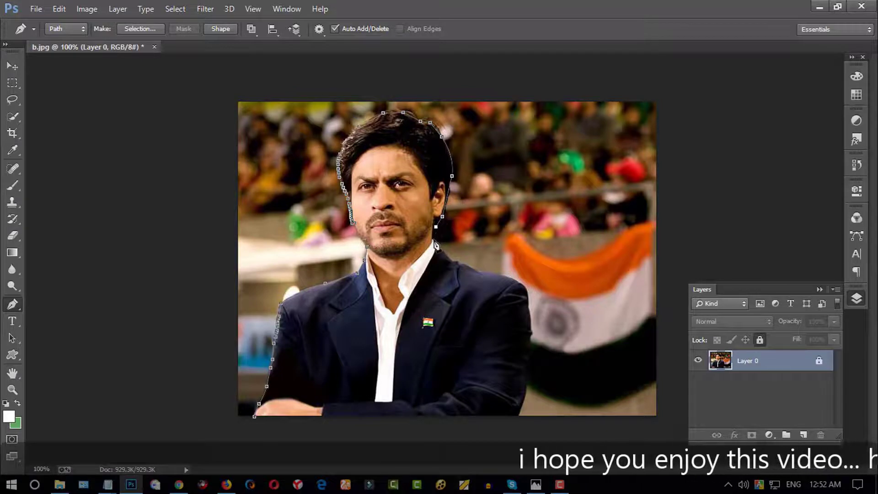
pyautogui.click(434, 239)
pyautogui.click(456, 262)
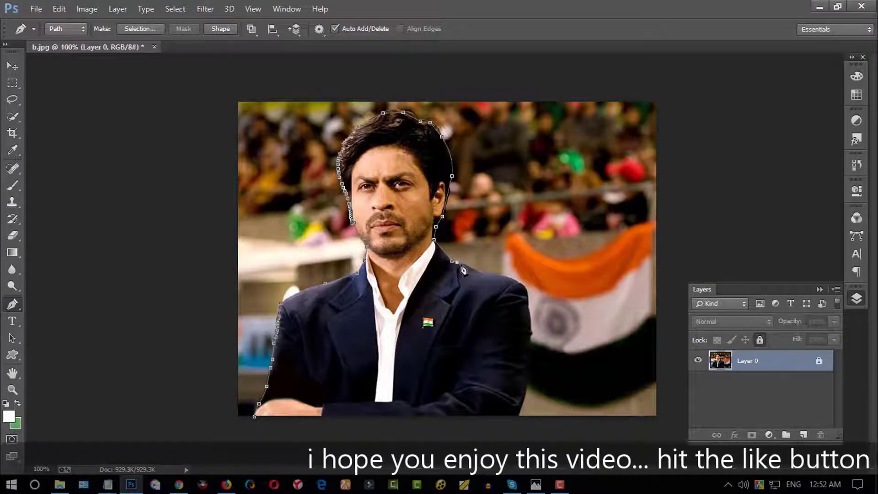
pyautogui.click(478, 270)
pyautogui.click(519, 283)
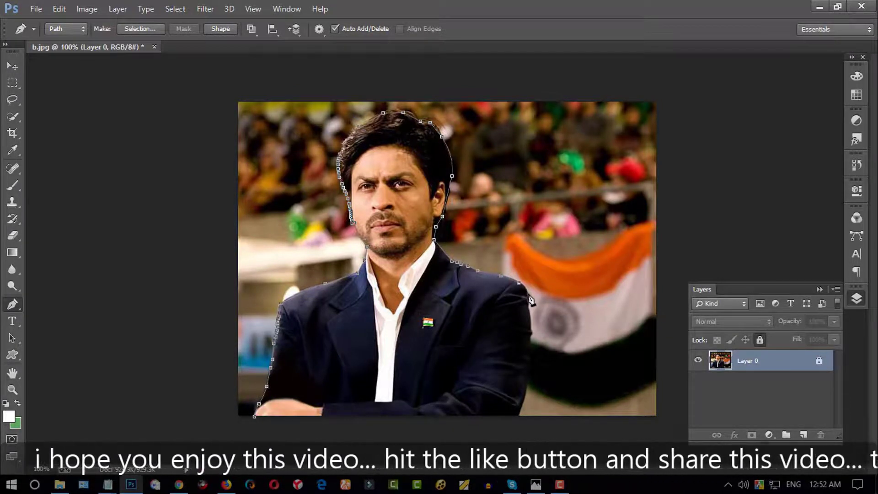
# - At 200% zoom, curve the path down the jacket's right edge, then extend it beyond the image's right side
pyautogui.hotkey('ctrl', '+')
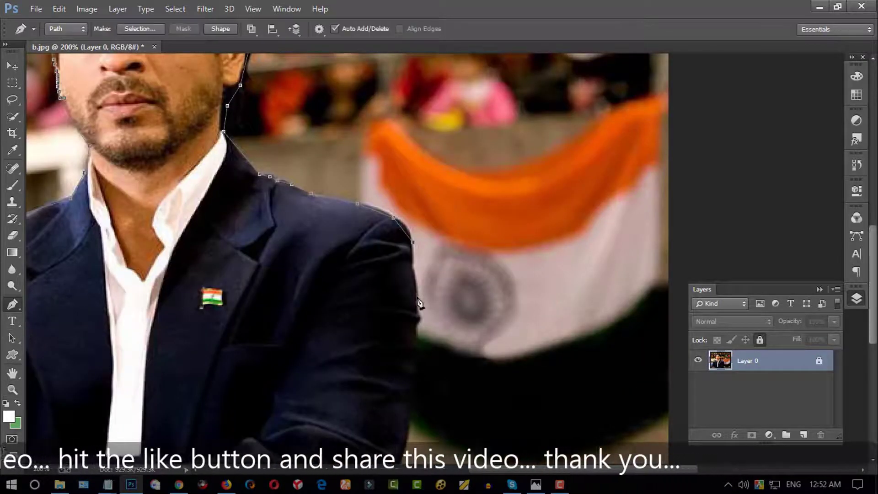
pyautogui.moveTo(413, 265); pyautogui.dragTo(412, 305)
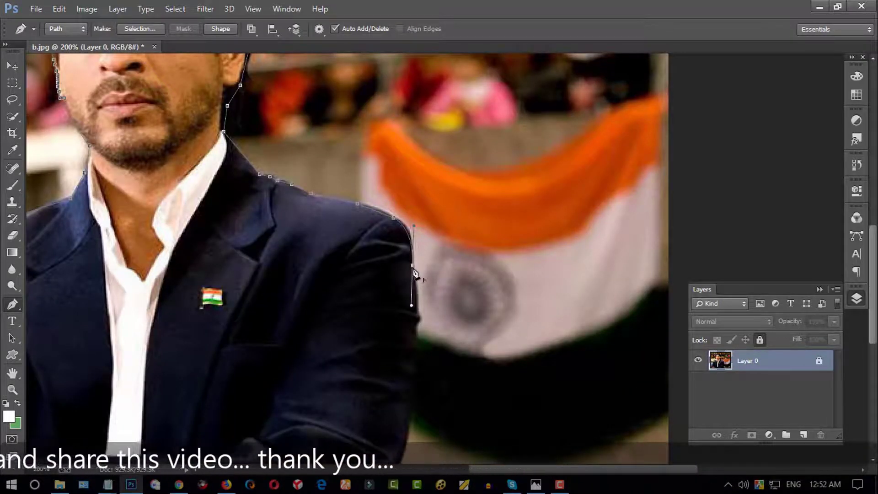
pyautogui.click(395, 468)
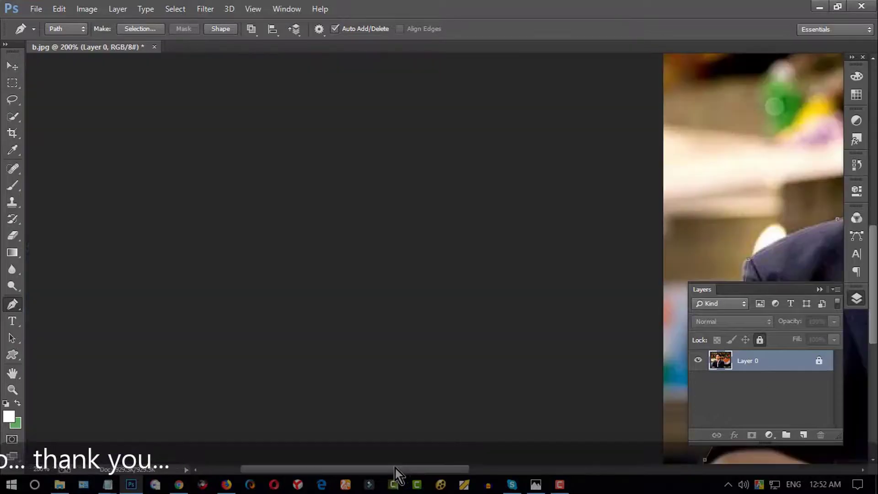
pyautogui.moveTo(395, 468); pyautogui.dragTo(566, 469)
pyautogui.scroll(-1, 590, 411)
pyautogui.moveTo(600, 403)
pyautogui.mouseDown()
pyautogui.moveTo(581, 435)
pyautogui.moveTo(560, 444)
pyautogui.mouseUp()
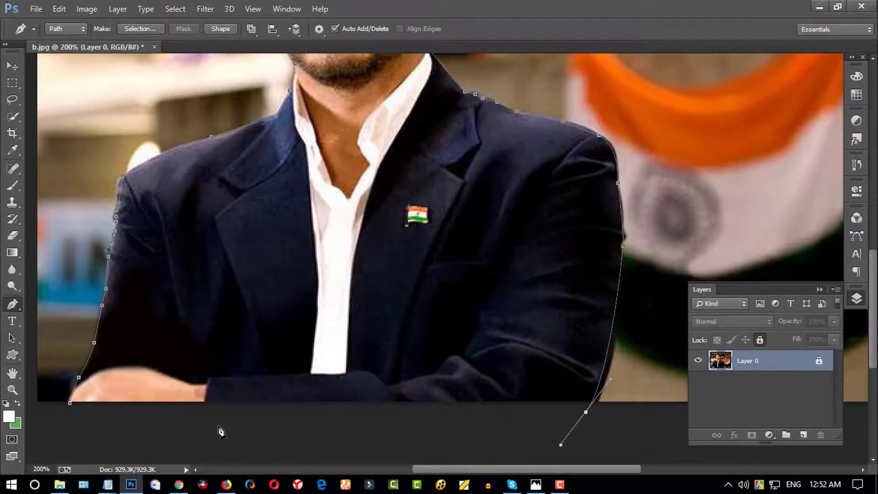
pyautogui.hotkey('ctrl', '-')
pyautogui.hotkey('ctrl', '-')
pyautogui.click(12, 304)
pyautogui.click(621, 375)
# - Carry the path up the image's right side, across the top and down past the left side
pyautogui.click(629, 303)
pyautogui.click(613, 186)
pyautogui.click(582, 128)
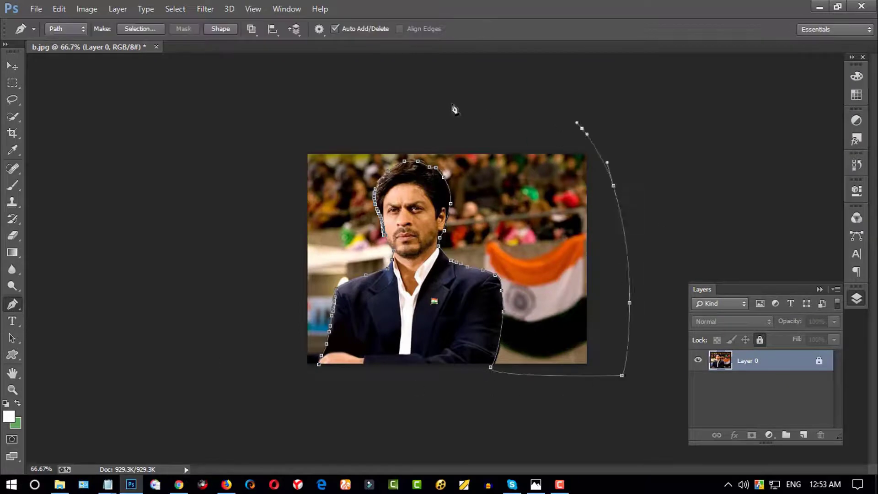
pyautogui.click(533, 107)
pyautogui.click(397, 105)
pyautogui.click(234, 117)
# - Close the path at the man's forearm, load it as a selection, and unlock Layer 0
pyautogui.click(228, 346)
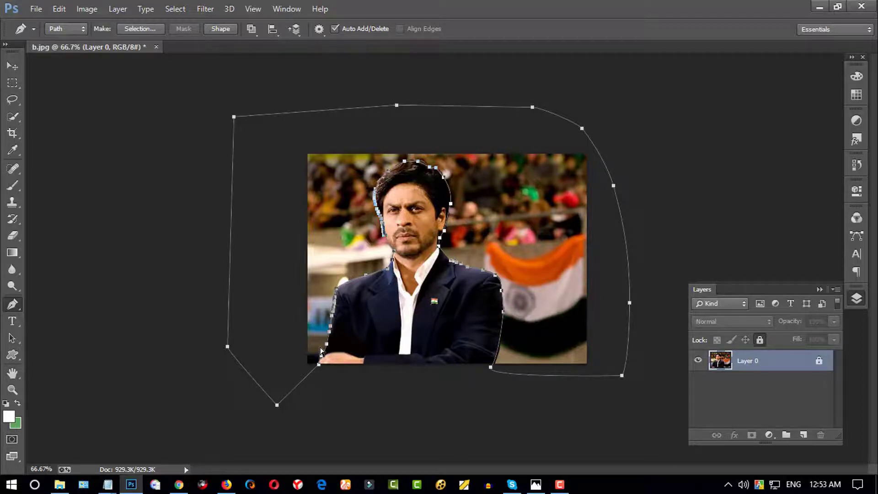
pyautogui.hotkey('ctrl', 'Return')
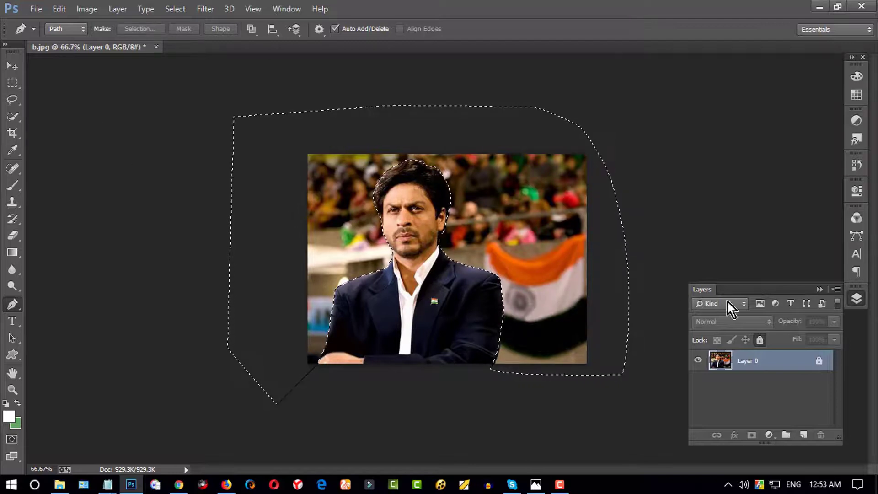
pyautogui.click(819, 361)
# - Add Layer 1 beneath Layer 0, delete the selected background to transparency, and deselect
pyautogui.click(863, 404)
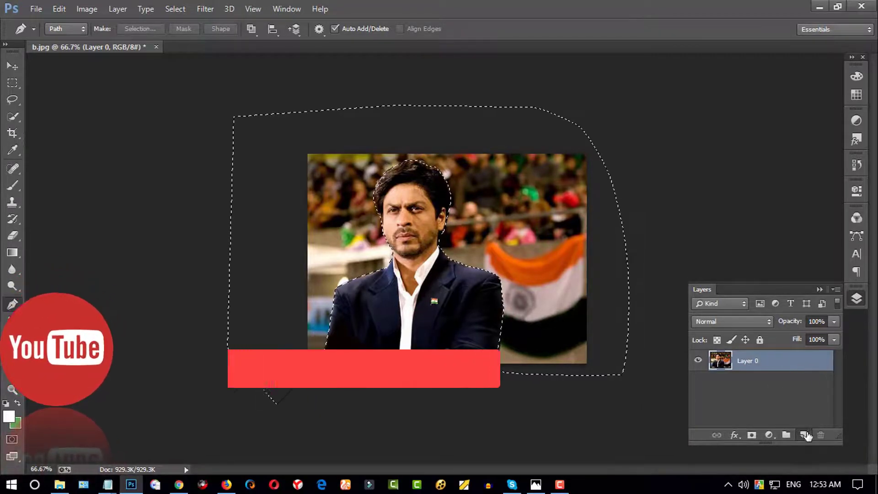
pyautogui.click(806, 436)
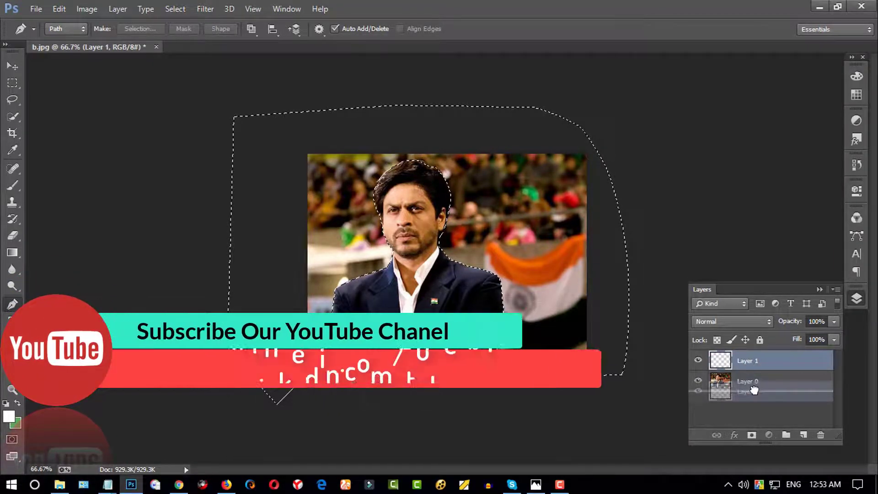
pyautogui.moveTo(750, 381); pyautogui.dragTo(723, 356)
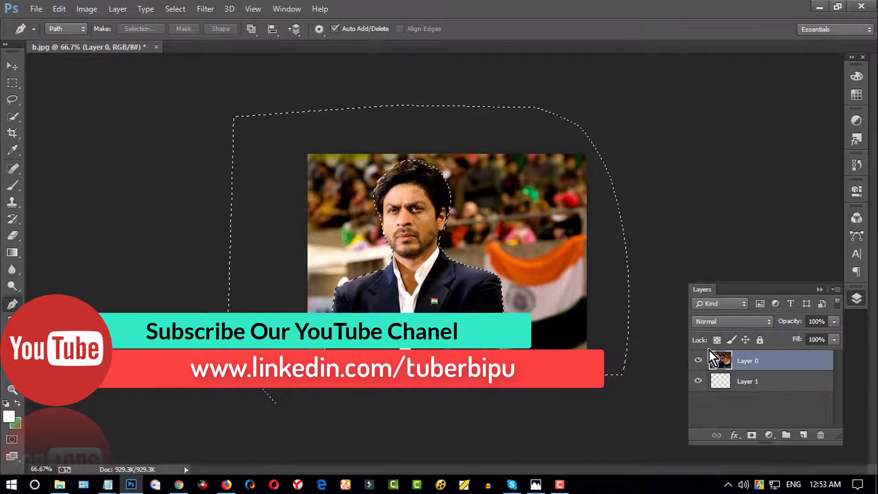
pyautogui.press('Delete')
pyautogui.hotkey('ctrl', 'd')
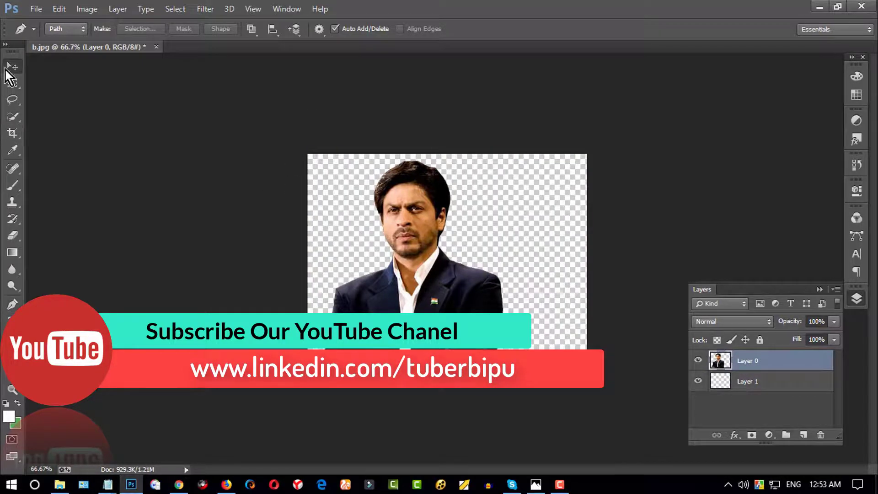
# - Use the Move tool to shift the man's cutout right and down
pyautogui.click(6, 70)
pyautogui.moveTo(414, 276); pyautogui.dragTo(439, 281)
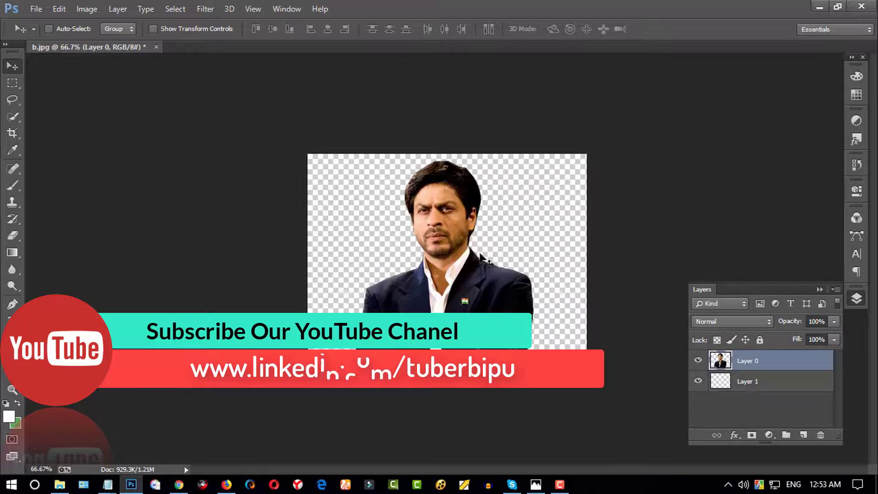
pyautogui.moveTo(437, 273)
pyautogui.mouseDown()
pyautogui.moveTo(450, 277)
pyautogui.moveTo(448, 267)
pyautogui.mouseUp()
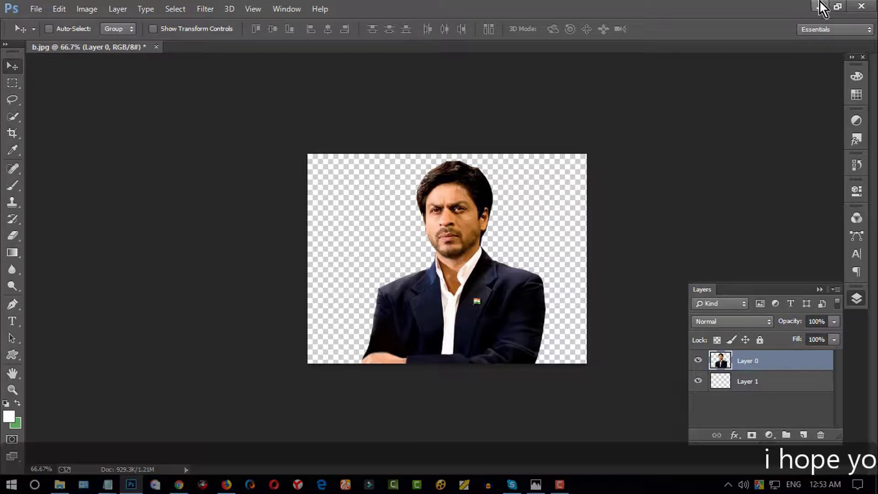
pyautogui.click(818, 5)
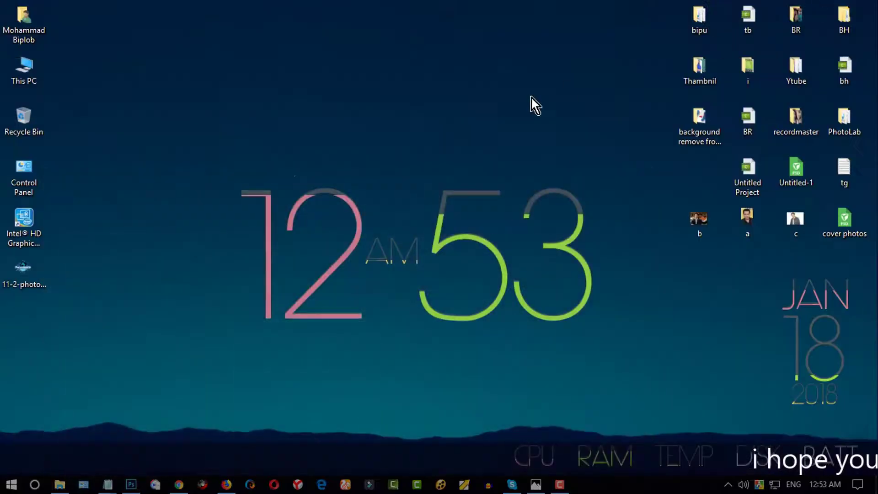